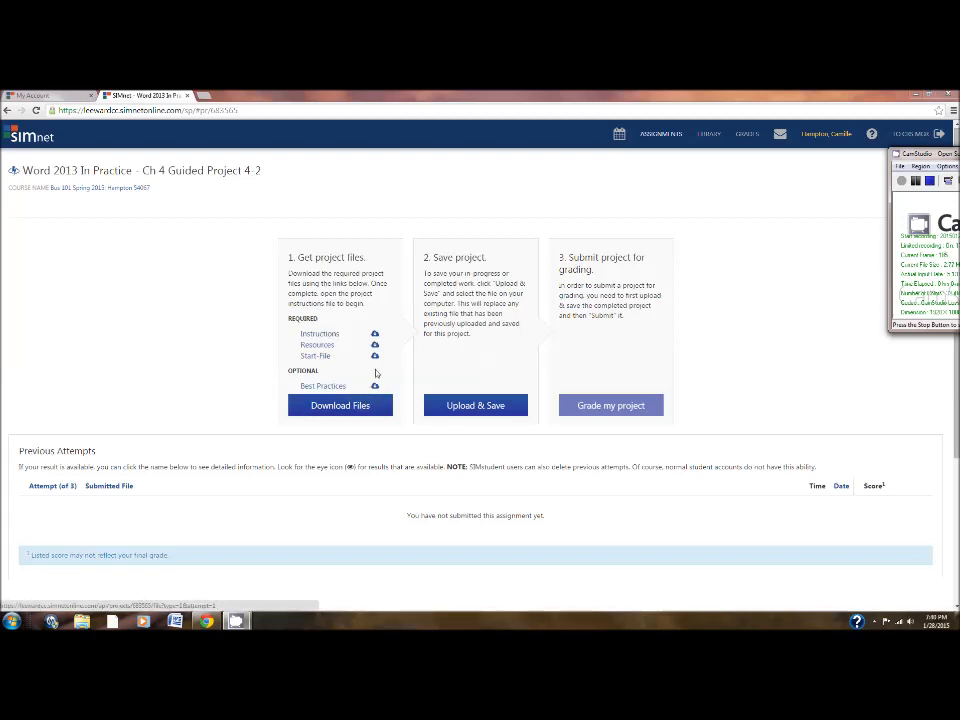
# Download the Start-File for Word Chapter 4 Guided Project 4-2 and open it in Word.
pyautogui.click(321, 357)
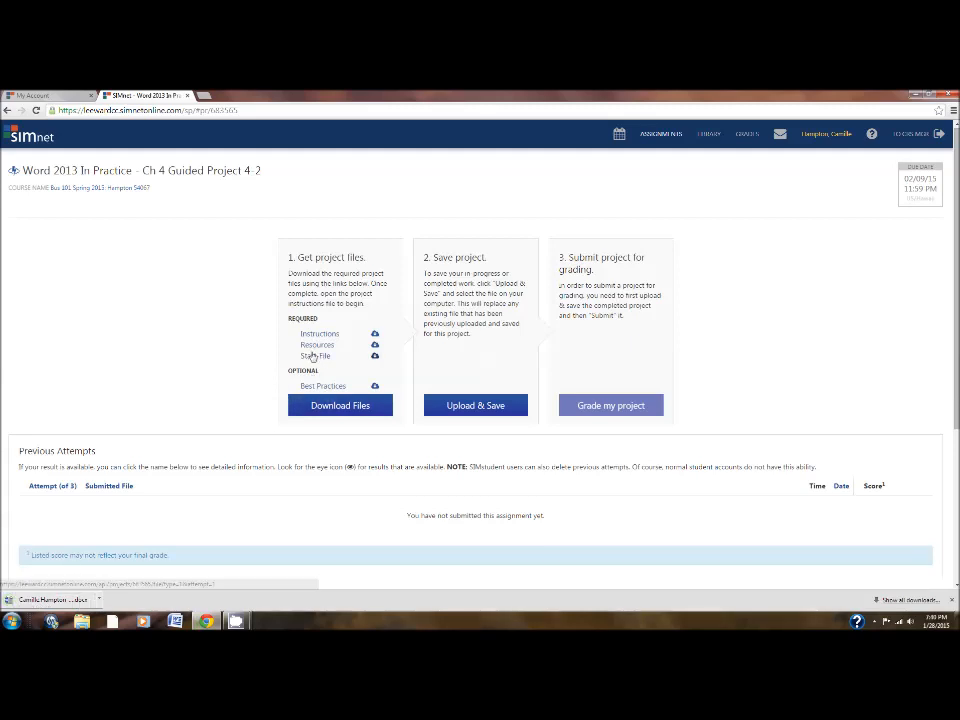
pyautogui.click(60, 599)
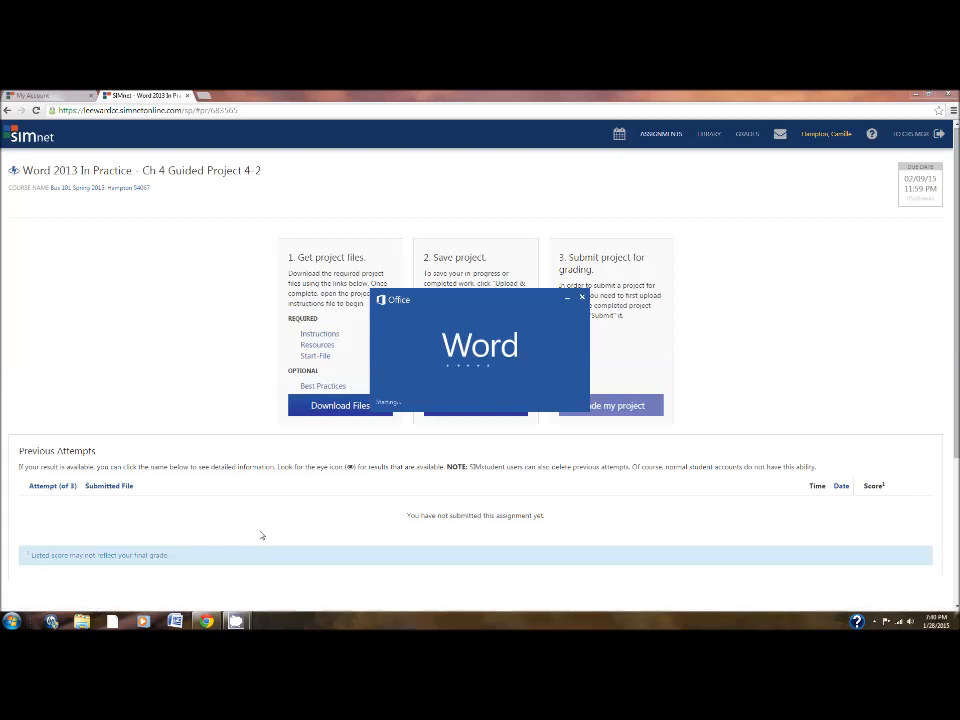
pyautogui.click(551, 355)
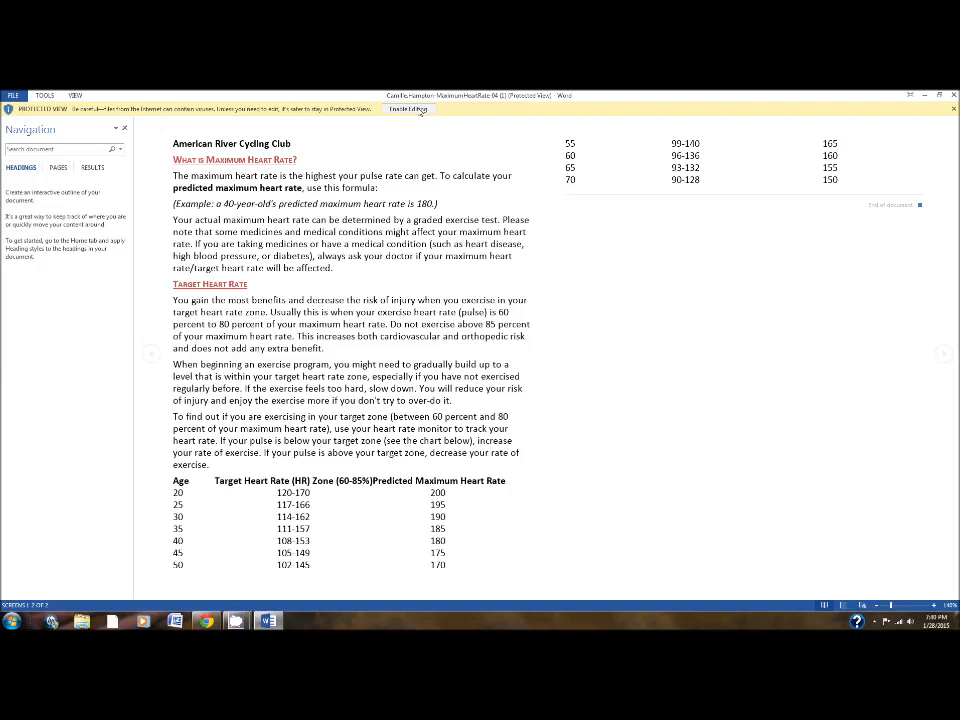
# Enable editing of the protected document and close the Navigation pane.
pyautogui.click(420, 110)
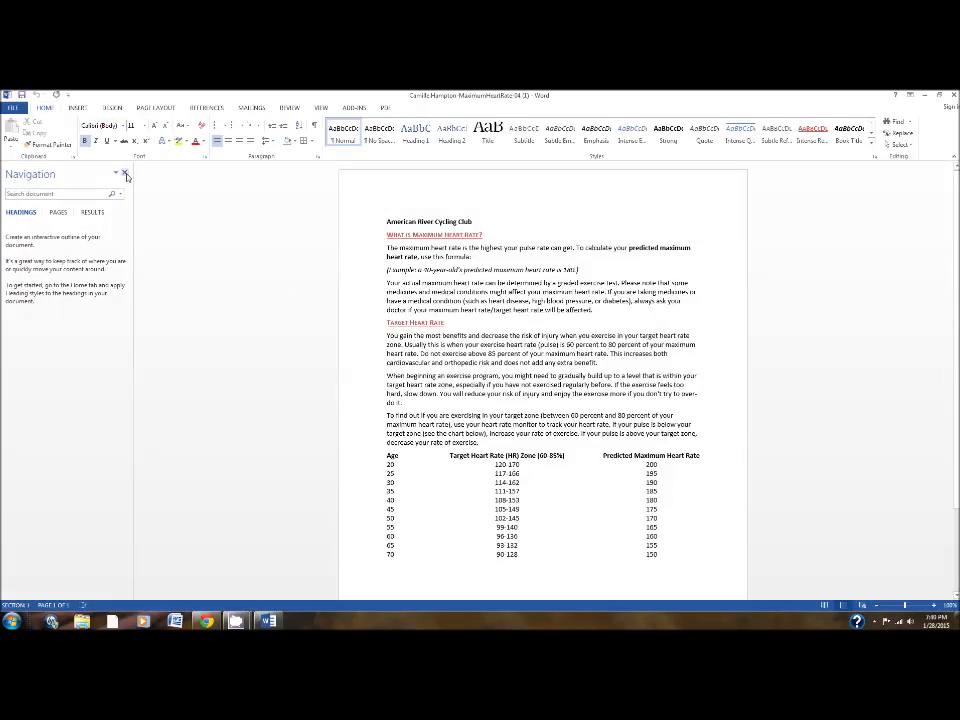
pyautogui.click(125, 174)
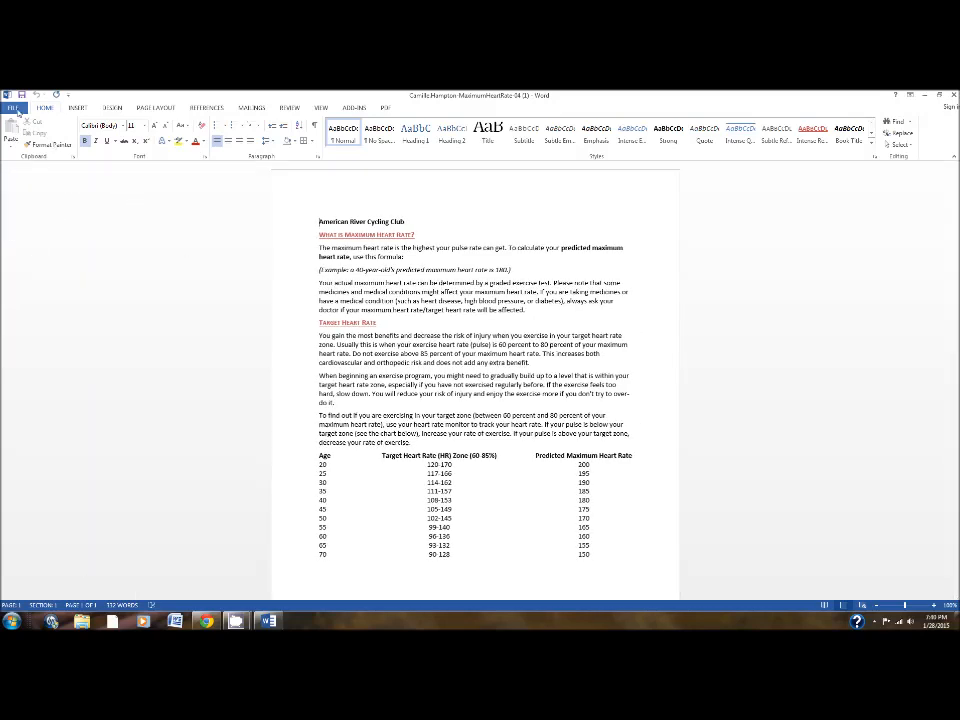
# Save a copy of the document as a Word Document in the My Documents folder.
pyautogui.click(15, 109)
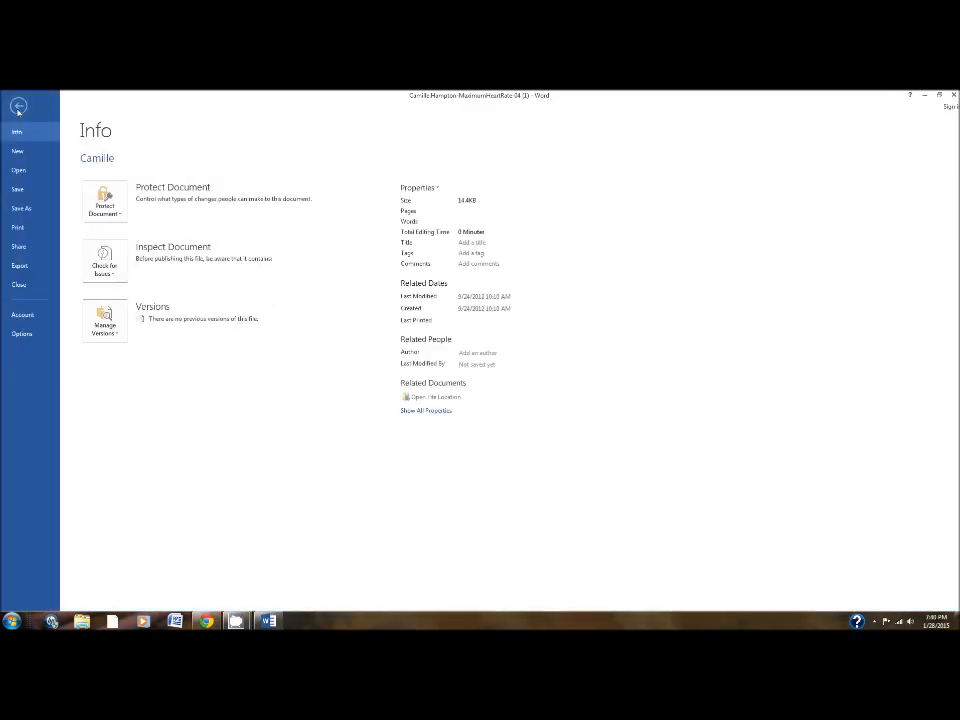
pyautogui.click(35, 212)
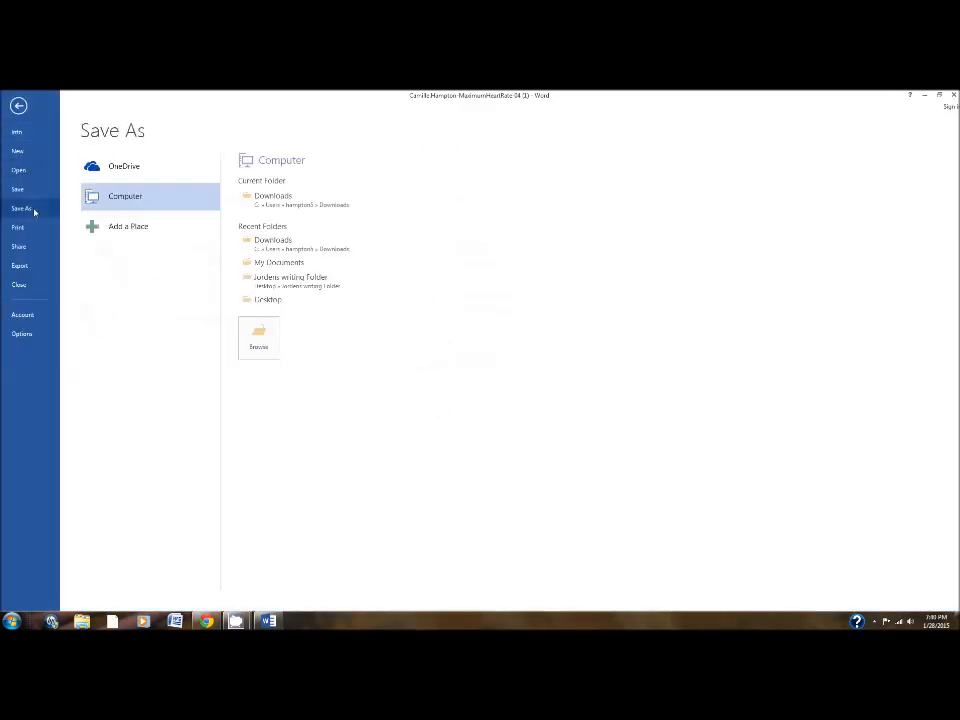
pyautogui.click(273, 264)
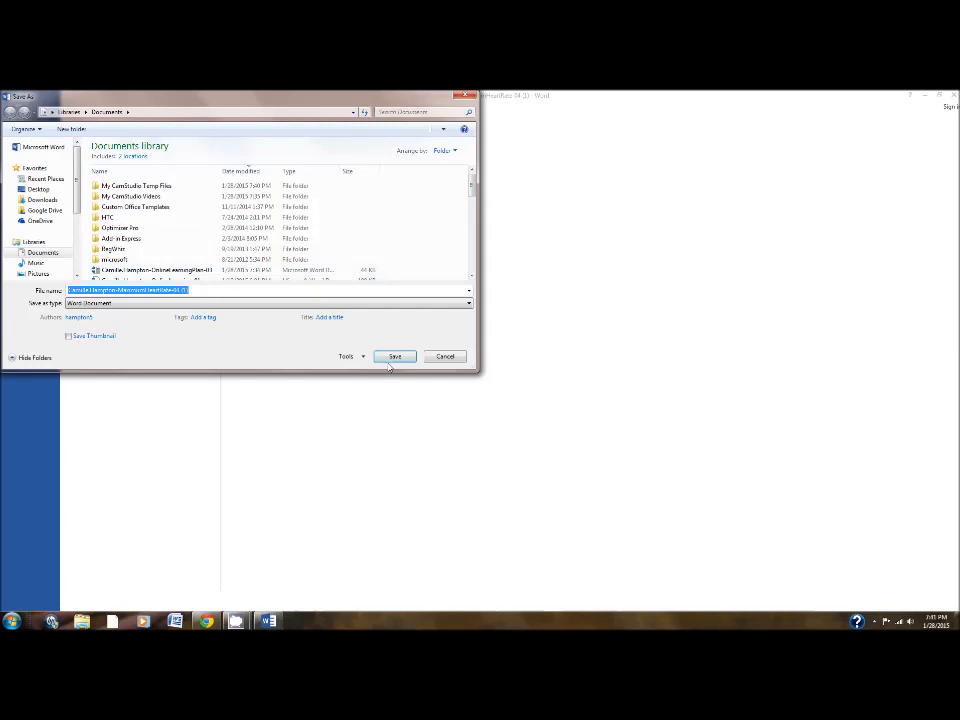
pyautogui.click(393, 357)
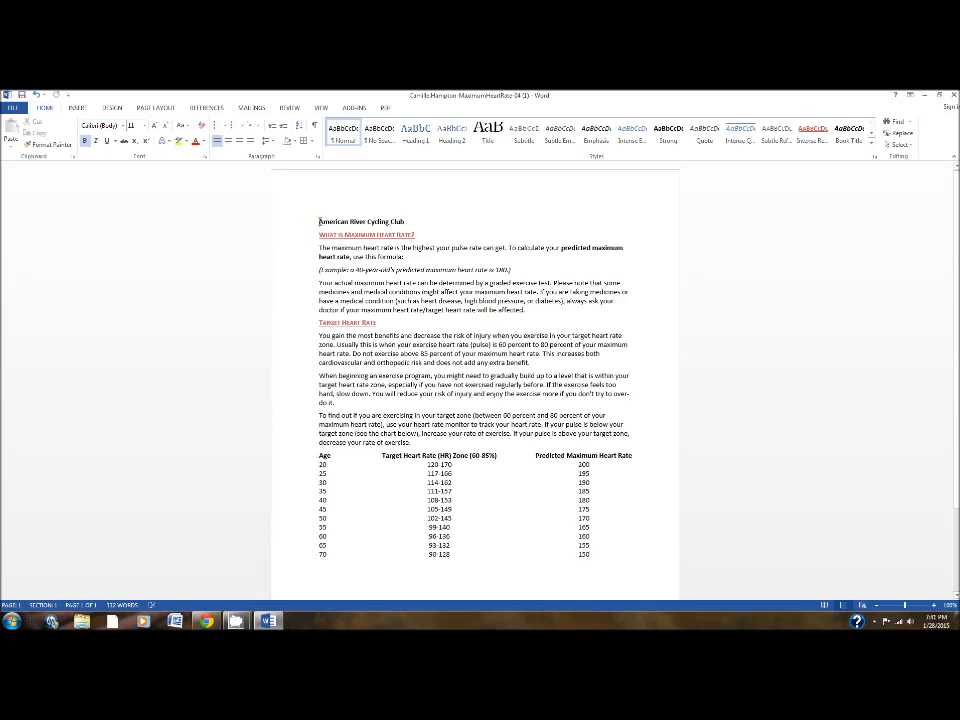
# Convert the title "American River Cycling Club" to WordArt in the style Fill - Red, Accent 2, Outline - Accent 2.
pyautogui.moveTo(319, 221); pyautogui.dragTo(406, 222)
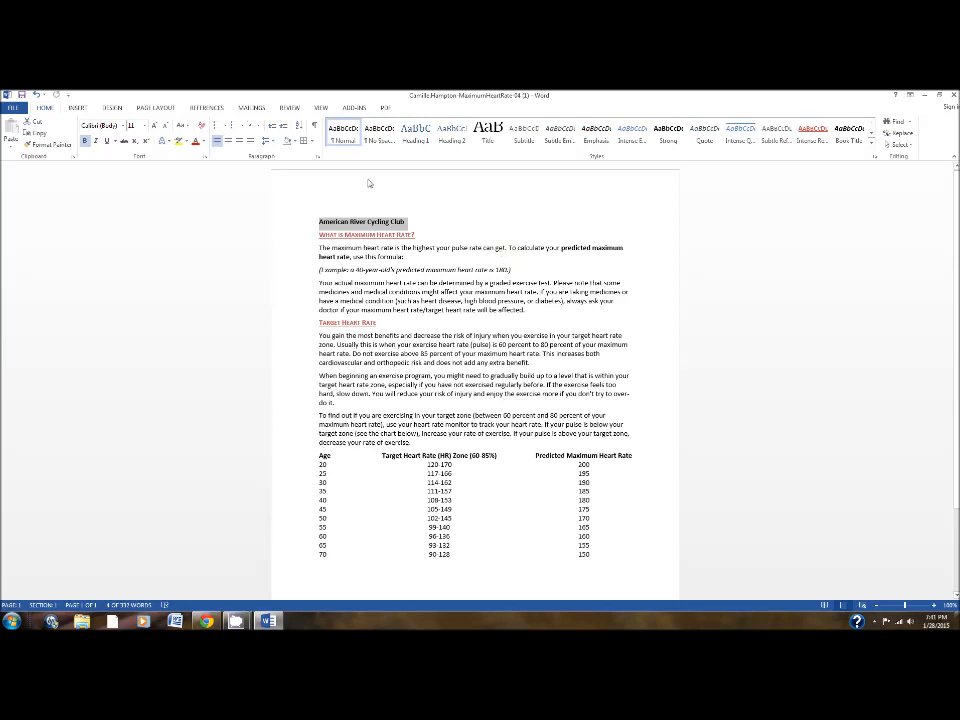
pyautogui.click(76, 108)
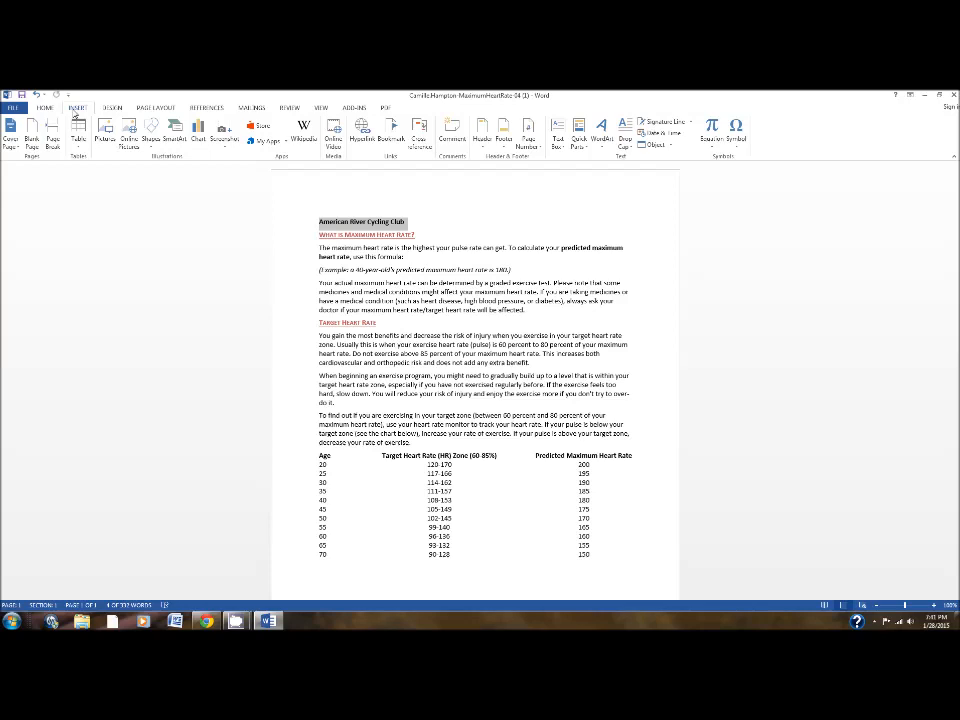
pyautogui.click(603, 141)
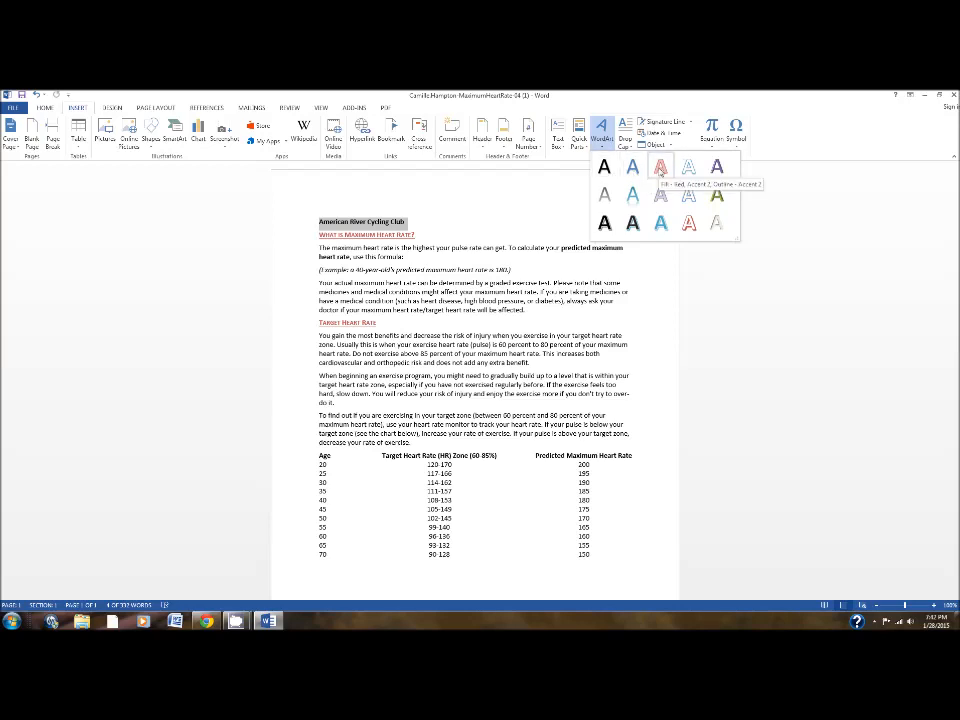
pyautogui.click(660, 168)
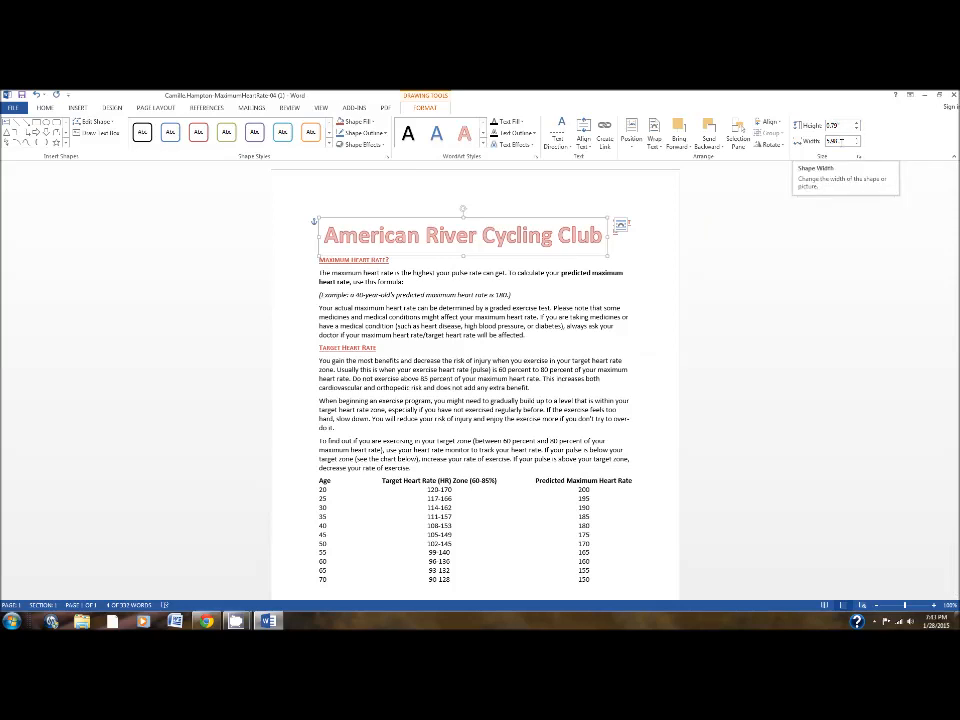
# Set the width of the title WordArt to 6.5 inches.
pyautogui.click(823, 141)
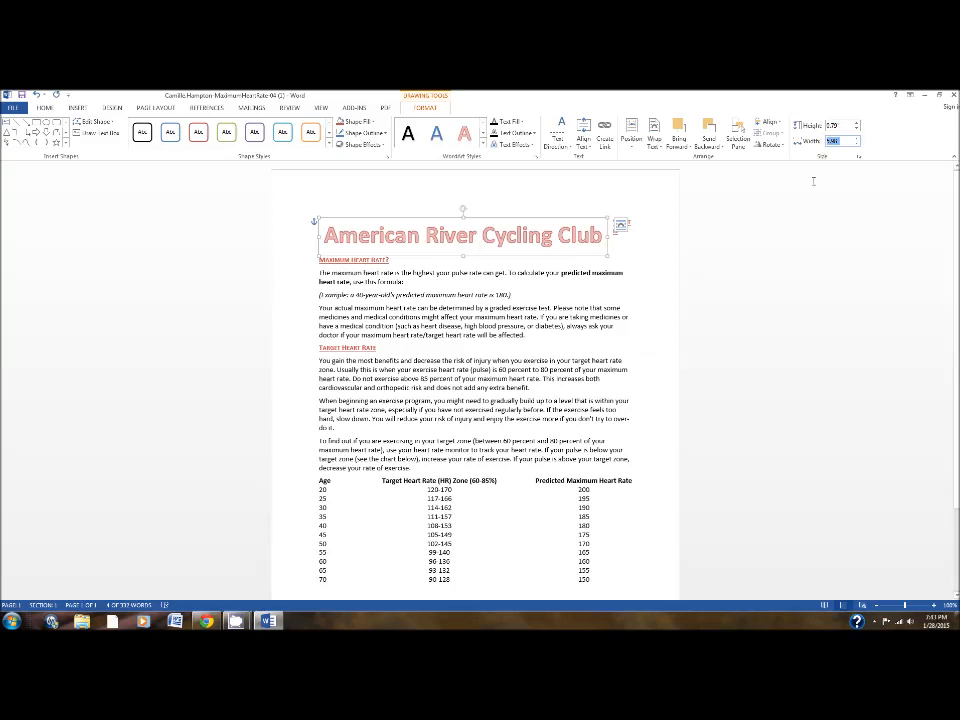
pyautogui.write('5.5')
pyautogui.press('Return')
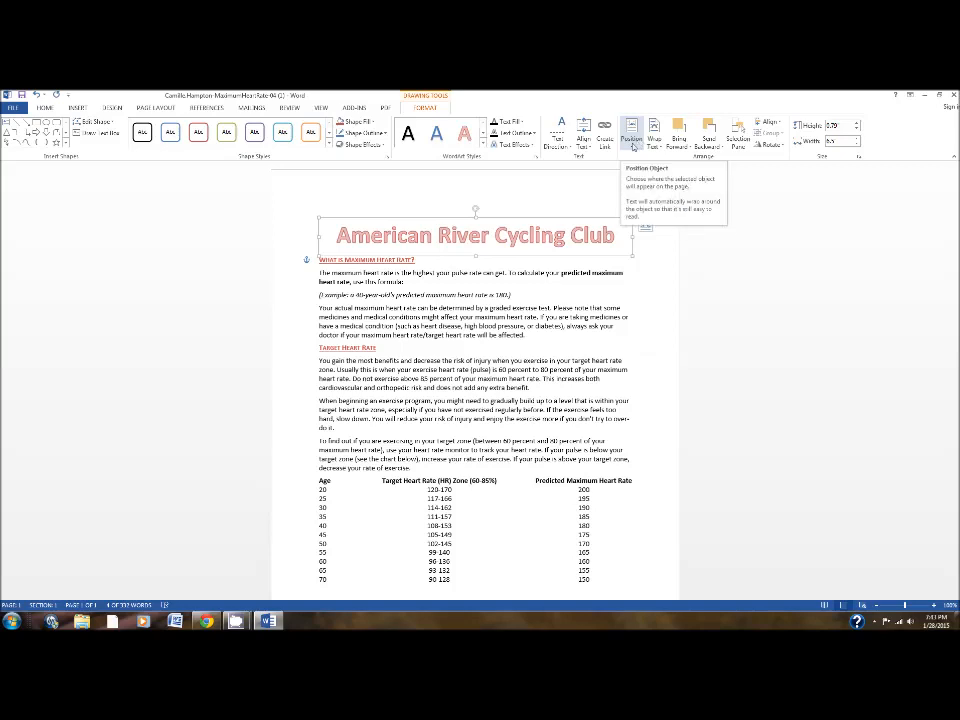
# Set the title WordArt's horizontal alignment to Centered relative to Margin in the advanced layout options.
pyautogui.click(632, 142)
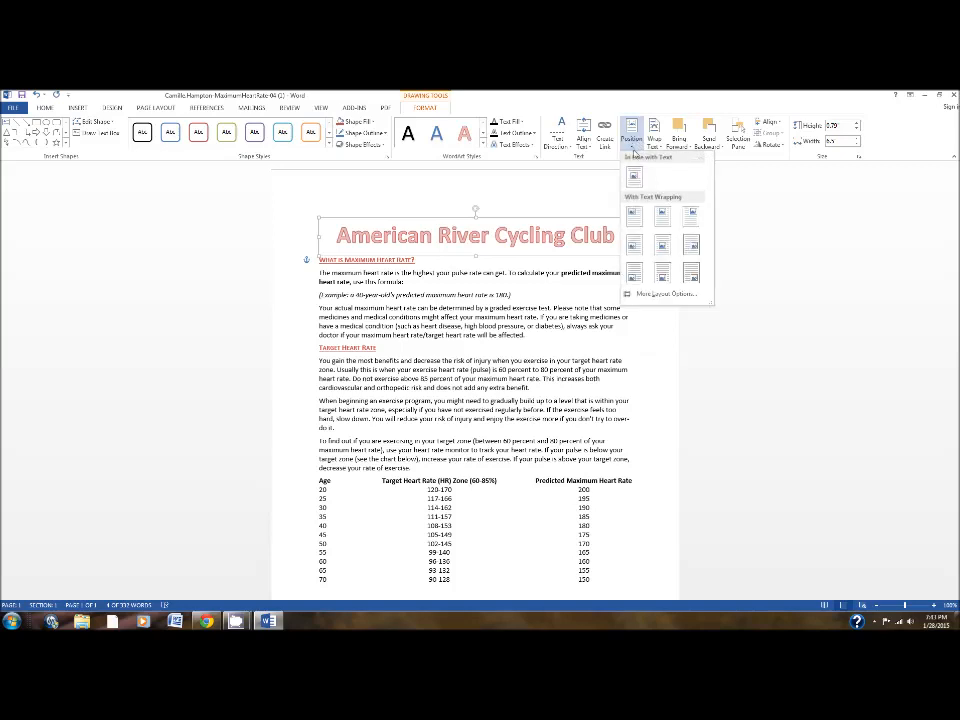
pyautogui.click(648, 294)
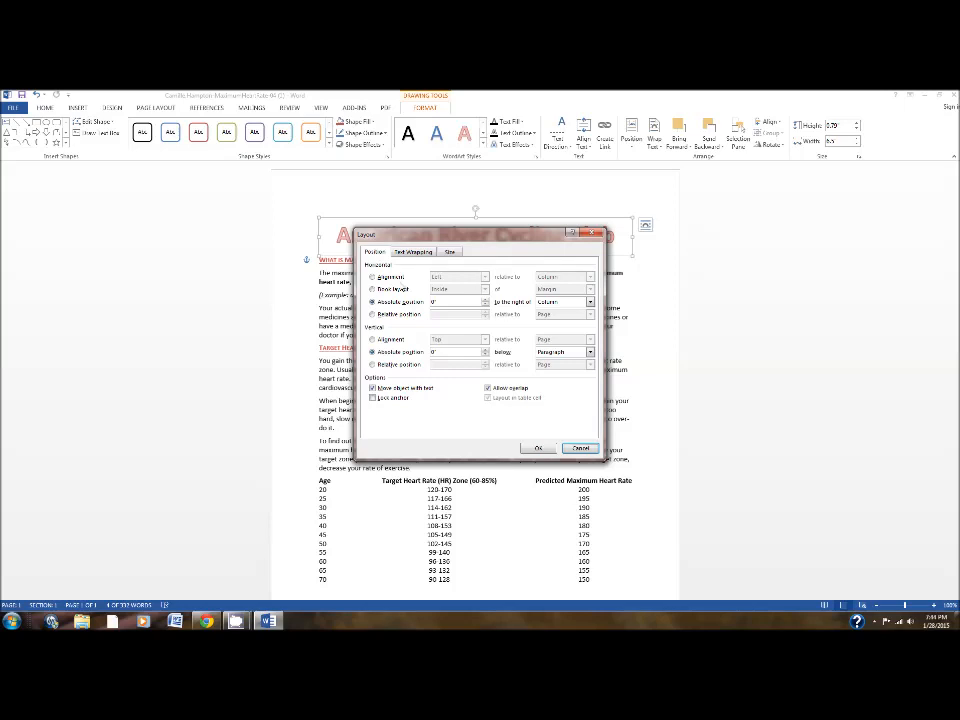
pyautogui.click(392, 278)
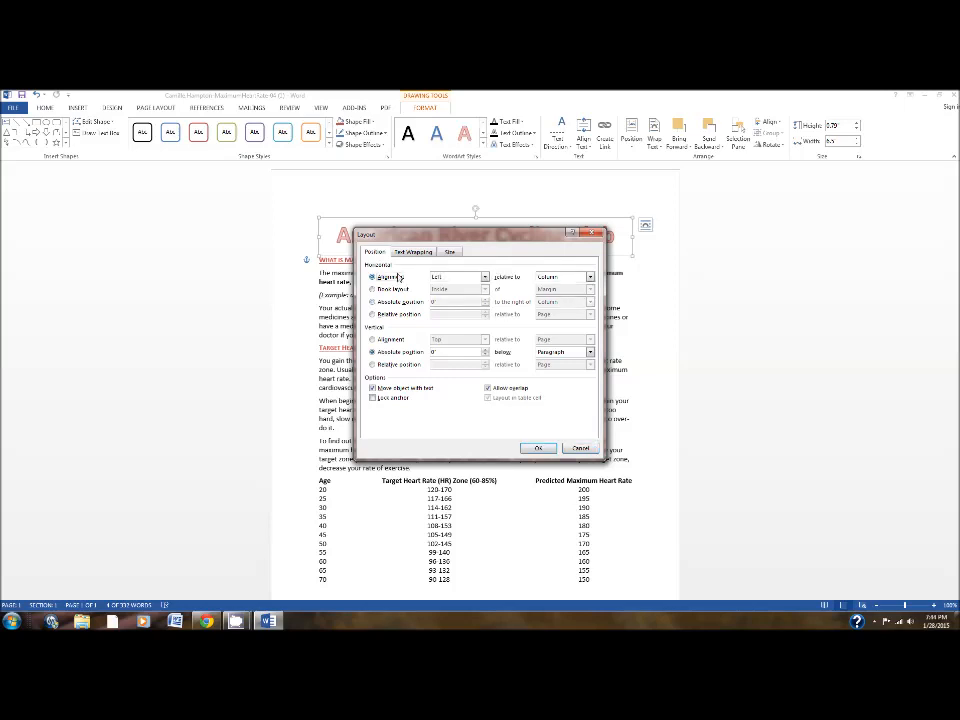
pyautogui.click(485, 277)
pyautogui.click(470, 289)
pyautogui.click(590, 277)
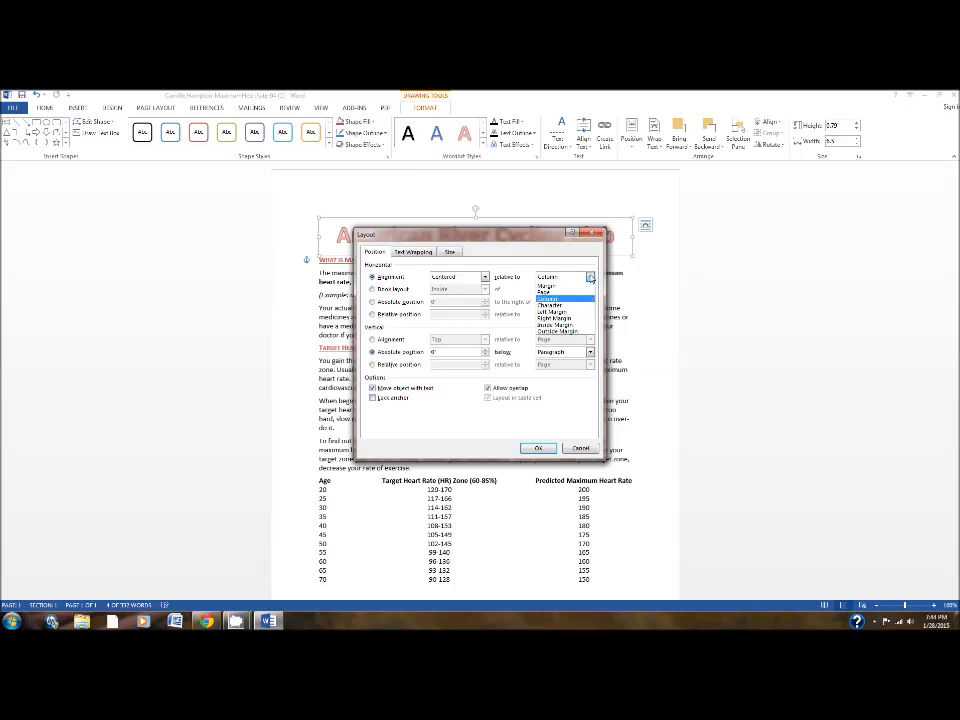
pyautogui.click(567, 287)
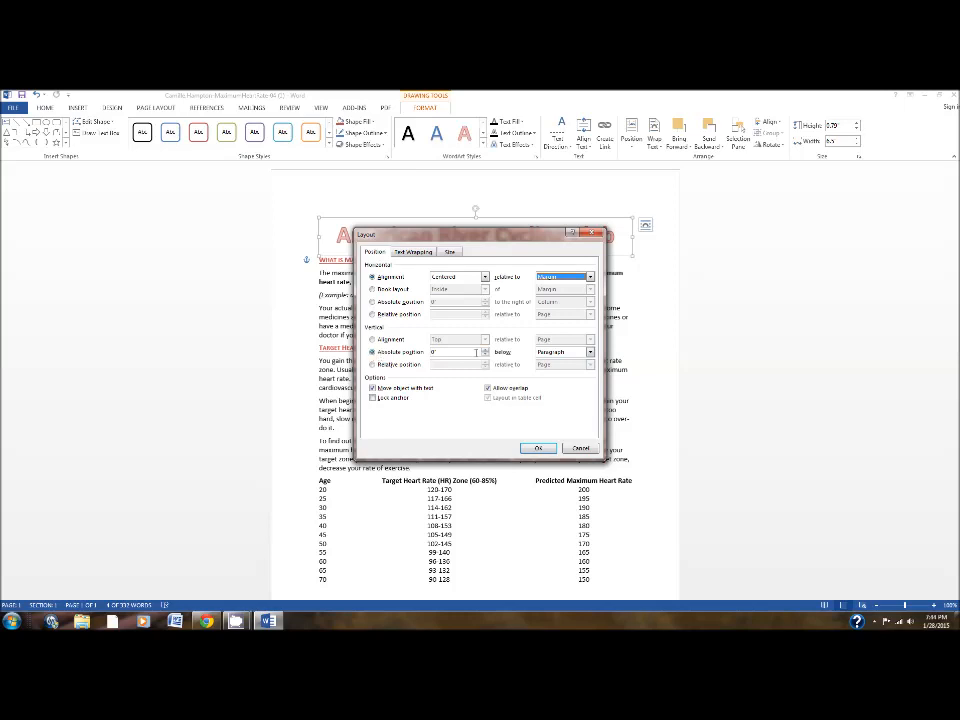
# Set the WordArt's vertical absolute position to 0.2 inches below Page and apply the layout settings.
pyautogui.doubleClick(440, 352)
pyautogui.write('1.2')
pyautogui.write('2')
pyautogui.click(560, 352)
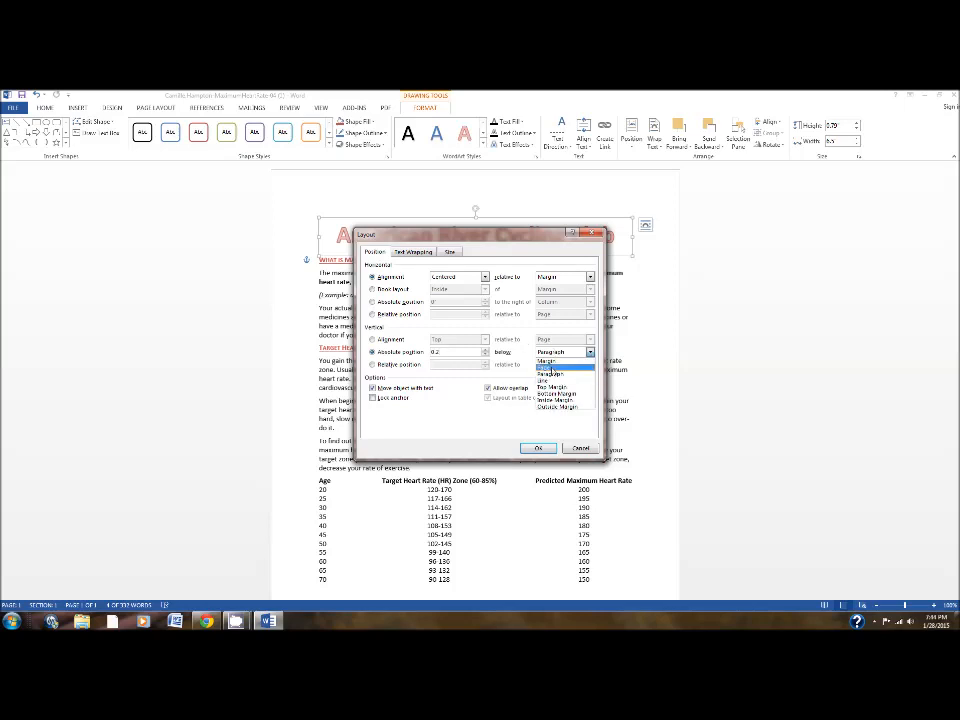
pyautogui.click(547, 367)
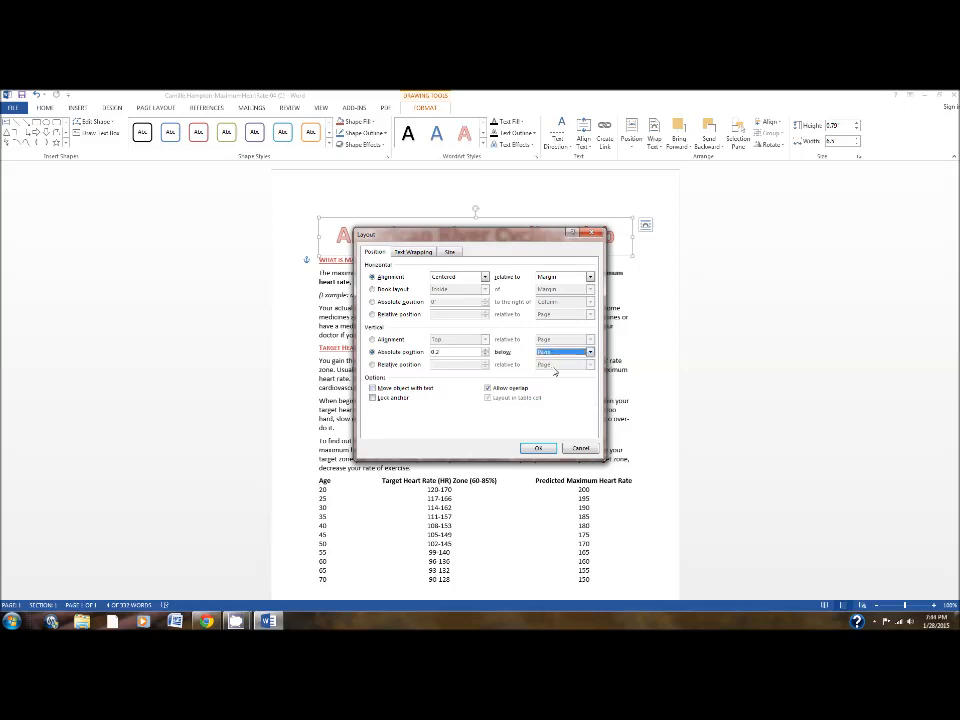
pyautogui.click(538, 448)
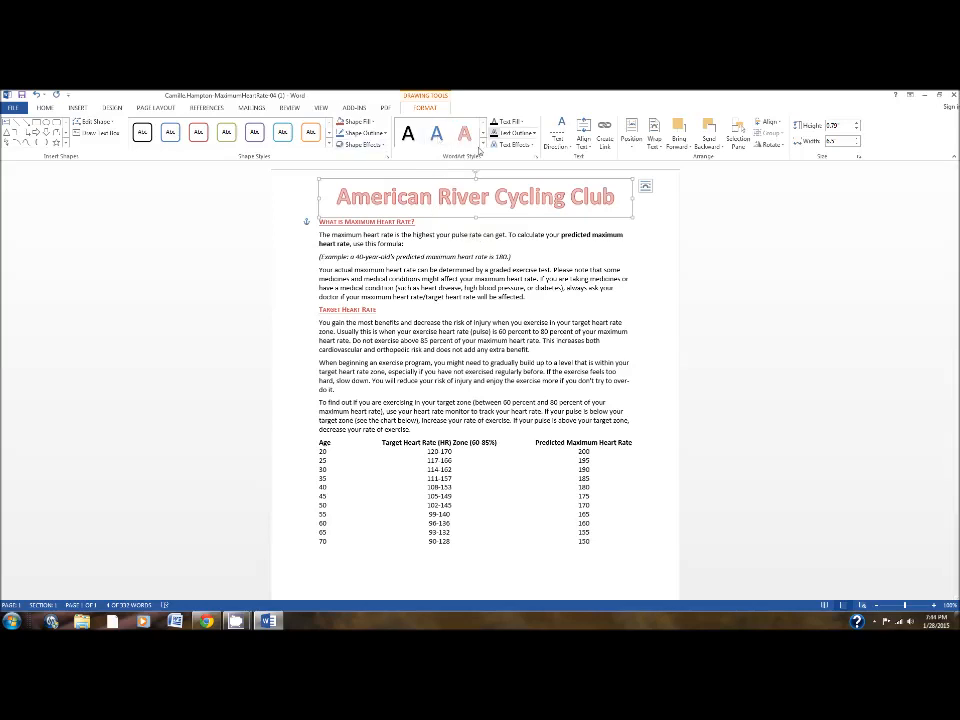
# Add the "Tight Reflection, touching" text effect to the title WordArt.
pyautogui.click(530, 146)
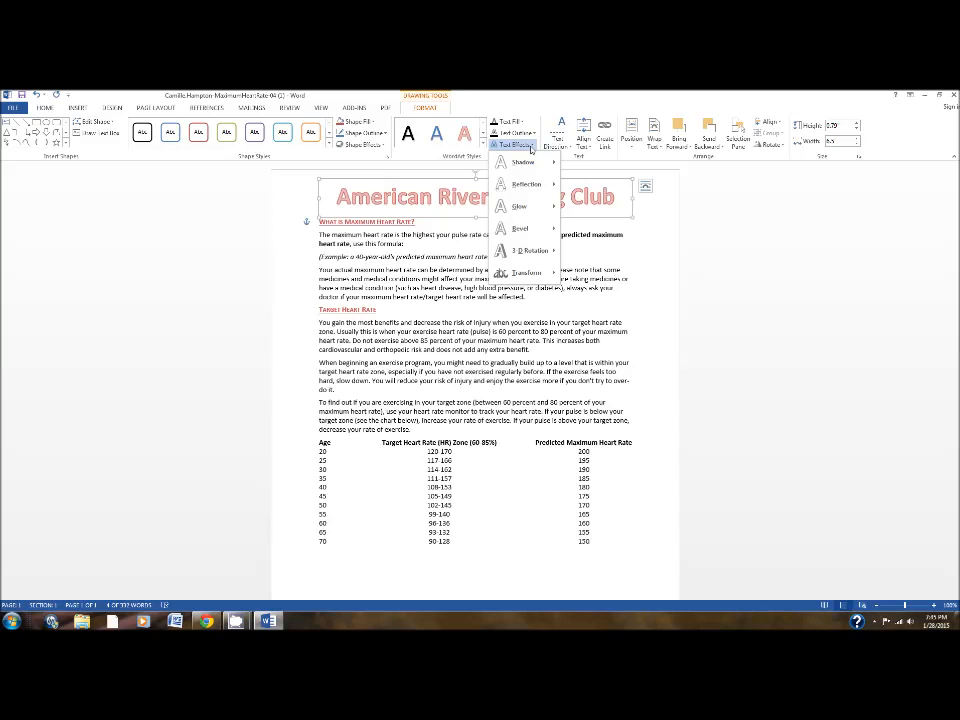
pyautogui.moveTo(535, 183)
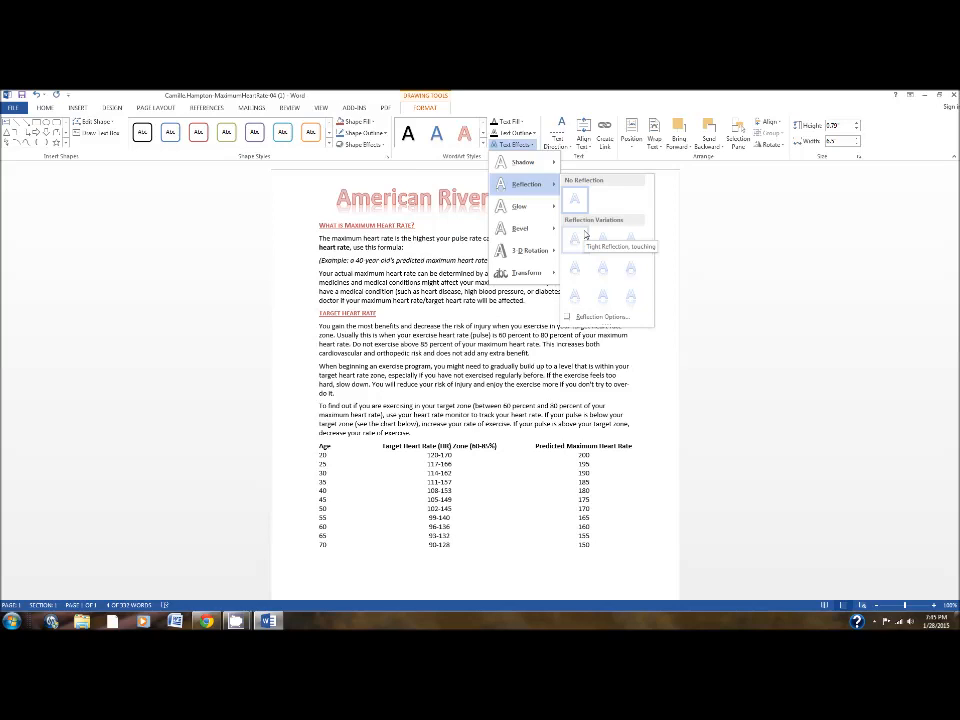
pyautogui.click(585, 234)
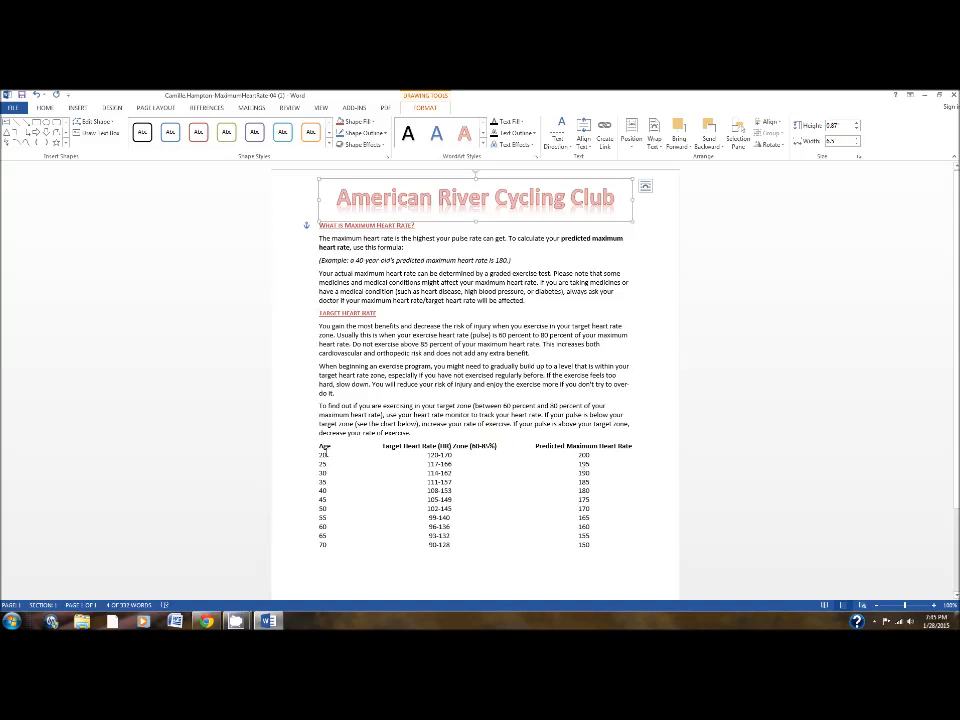
# Convert the tabbed heart rate text from the Age heading row through the 70 row into a three-column table with AutoFit to contents.
pyautogui.moveTo(322, 448); pyautogui.dragTo(596, 547)
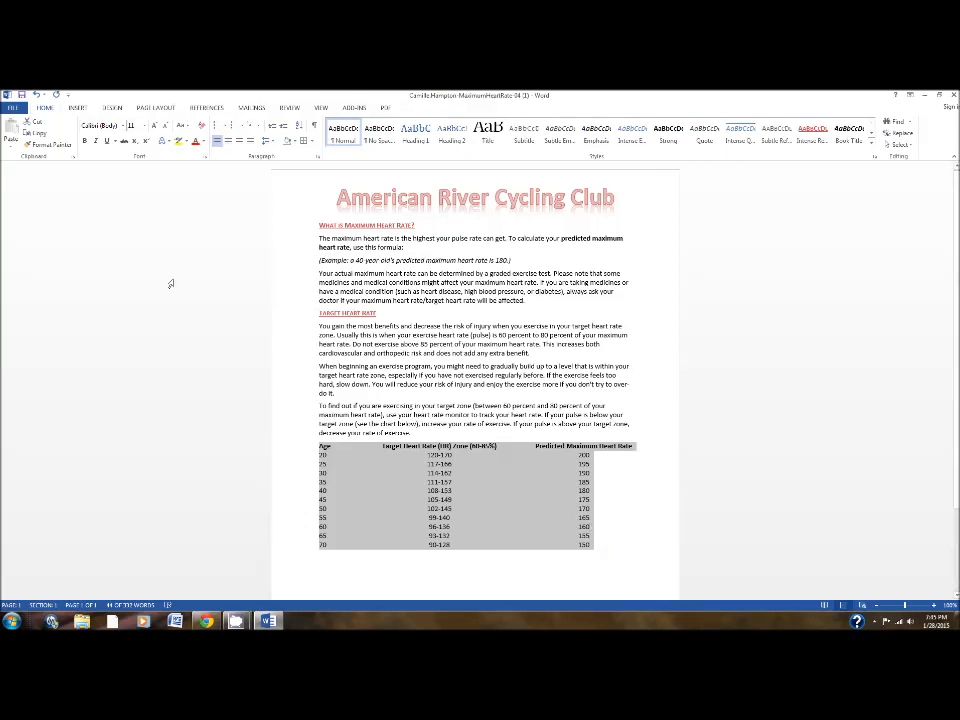
pyautogui.click(77, 108)
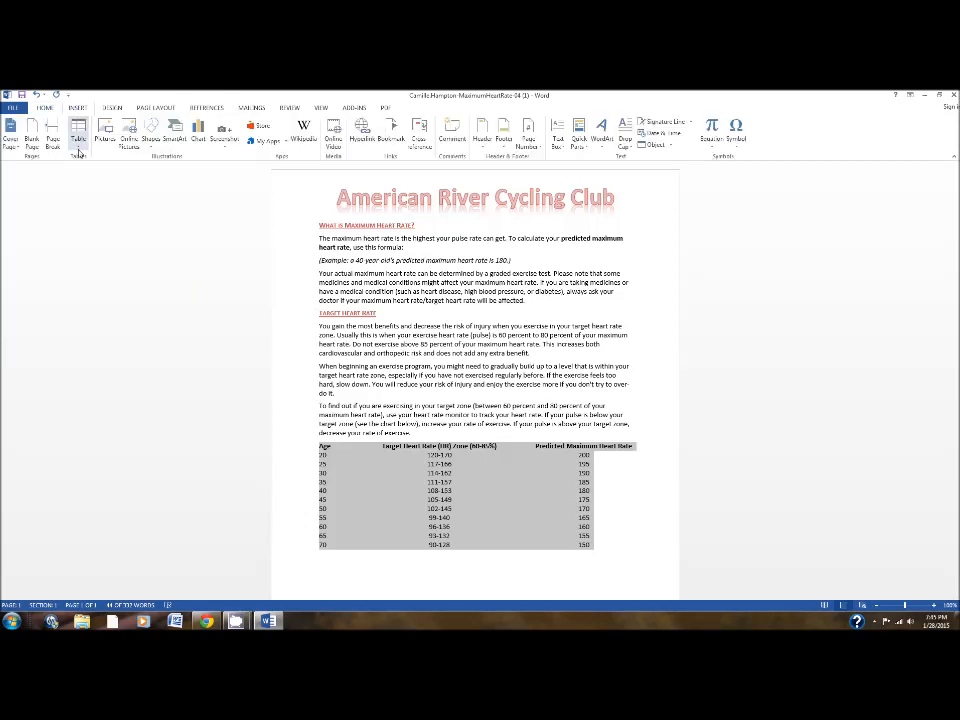
pyautogui.click(78, 138)
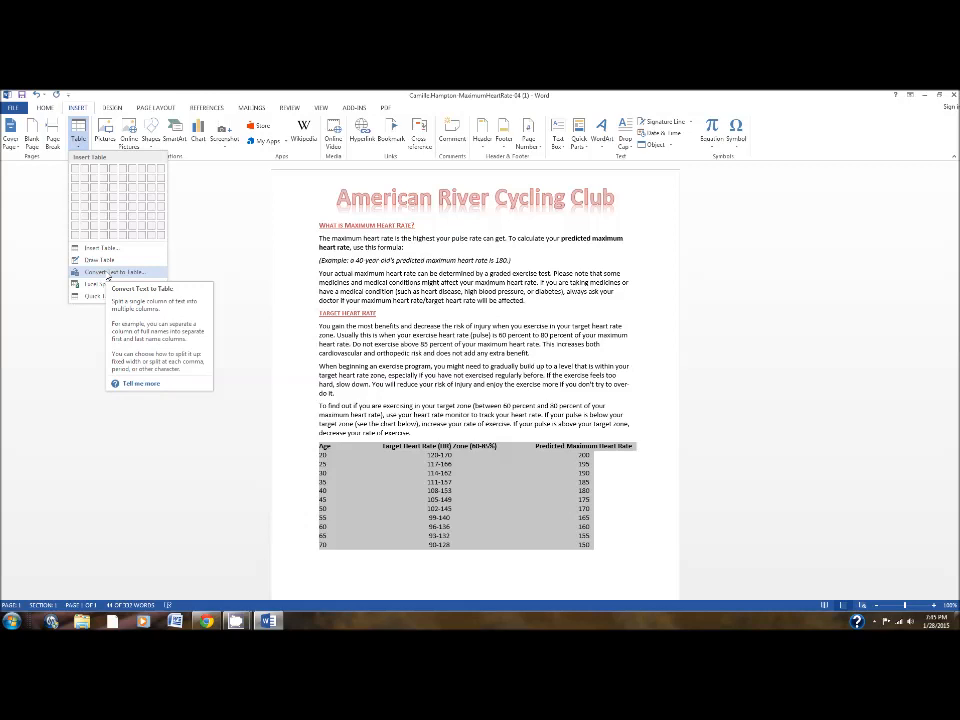
pyautogui.click(108, 273)
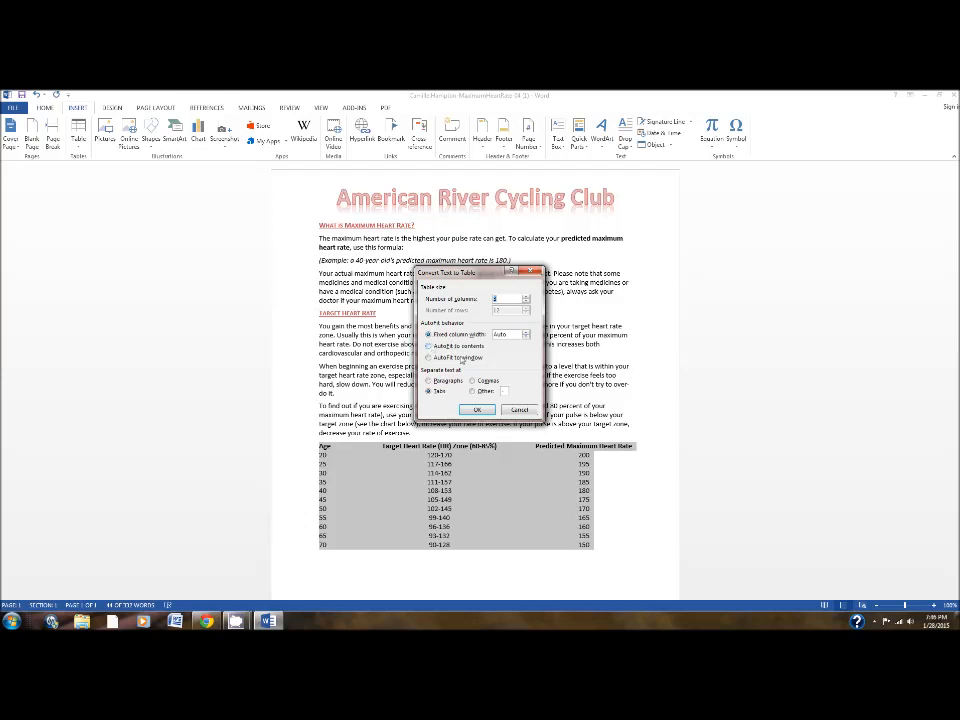
pyautogui.click(436, 346)
pyautogui.click(477, 410)
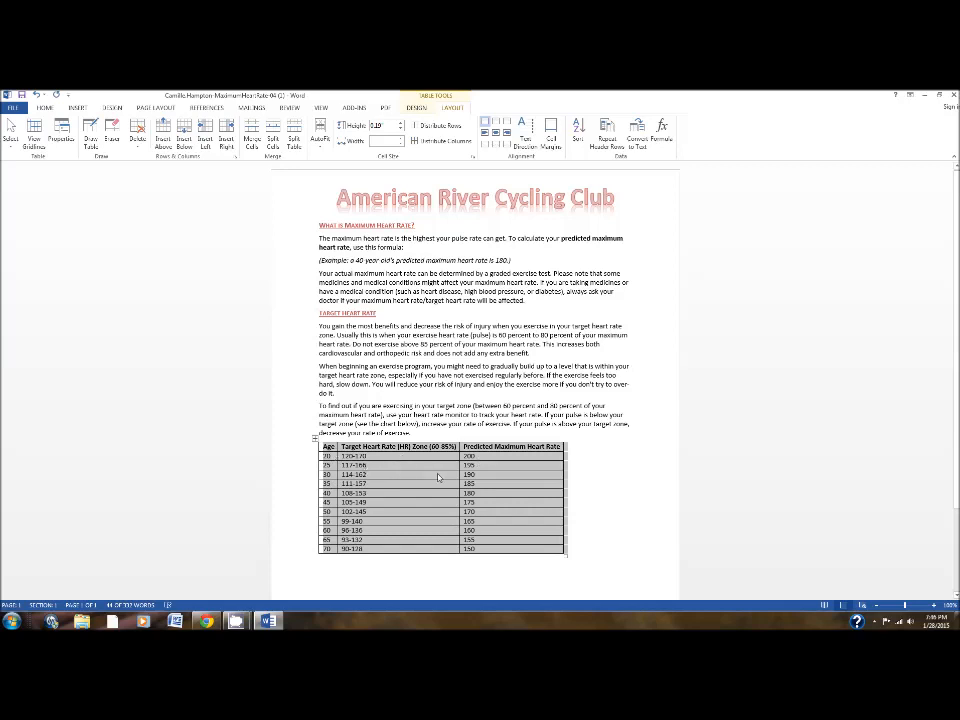
# Apply the Grid Table 4 - Accent 2 style to the heart rate table and deselect the table.
pyautogui.click(418, 108)
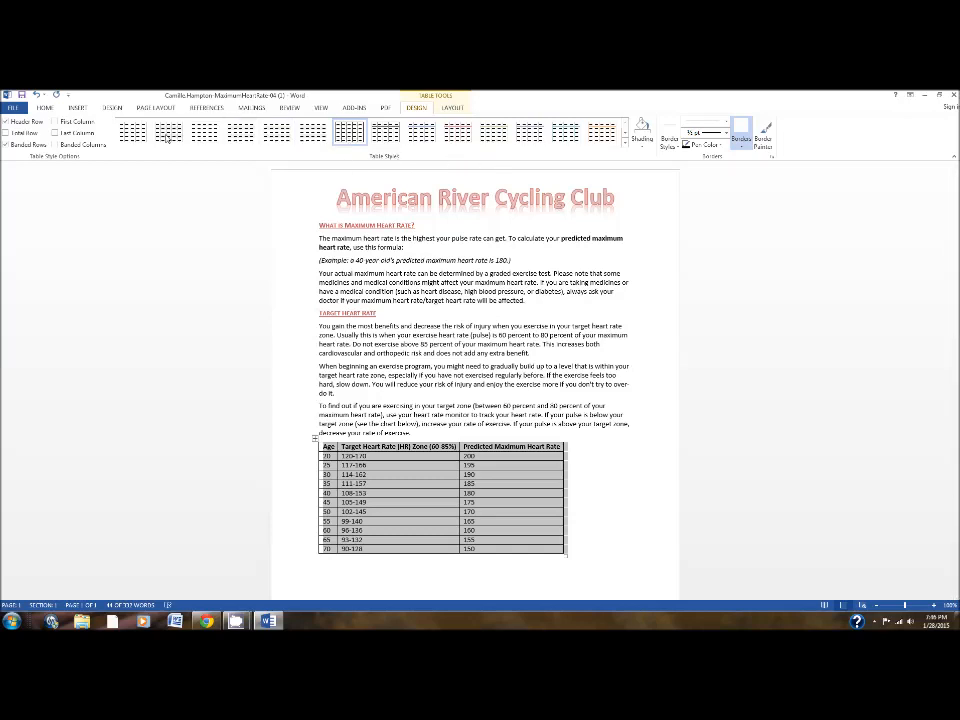
pyautogui.click(625, 146)
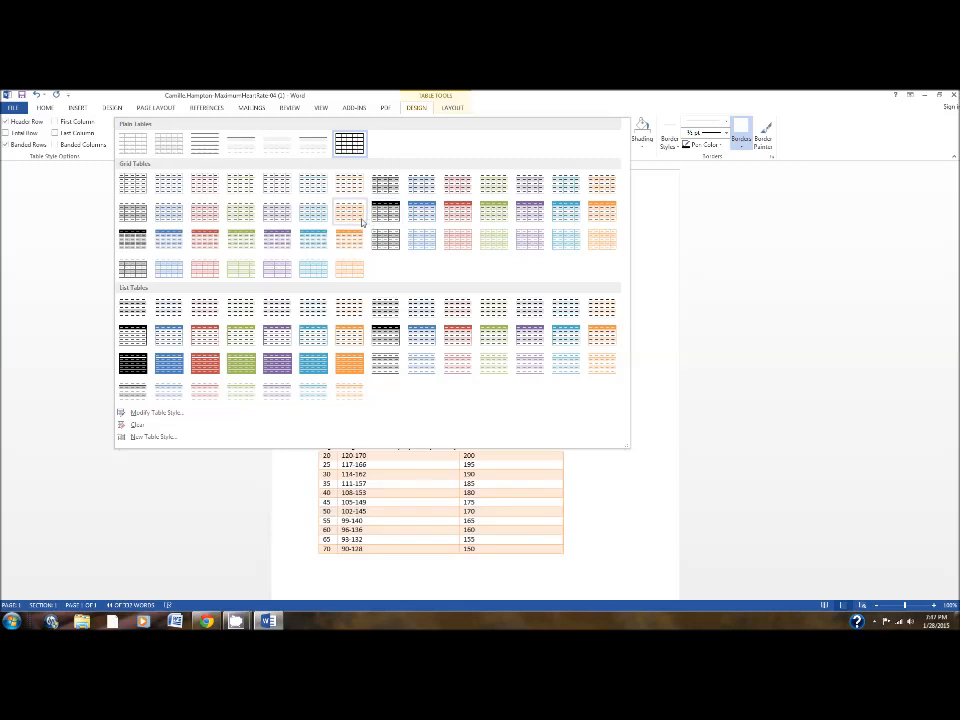
pyautogui.click(459, 218)
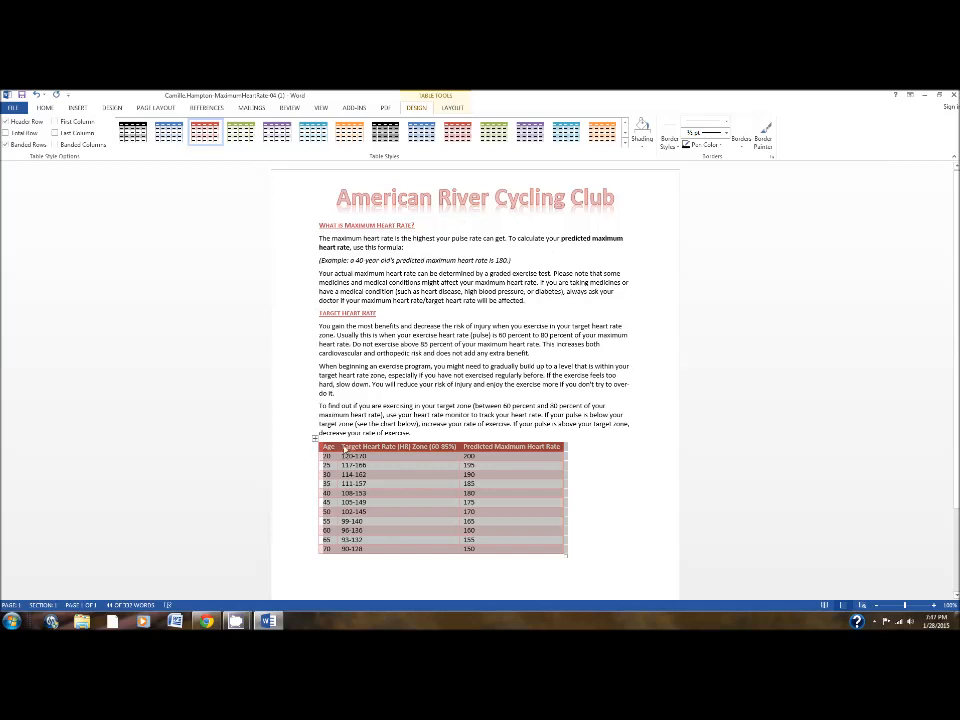
pyautogui.click(372, 474)
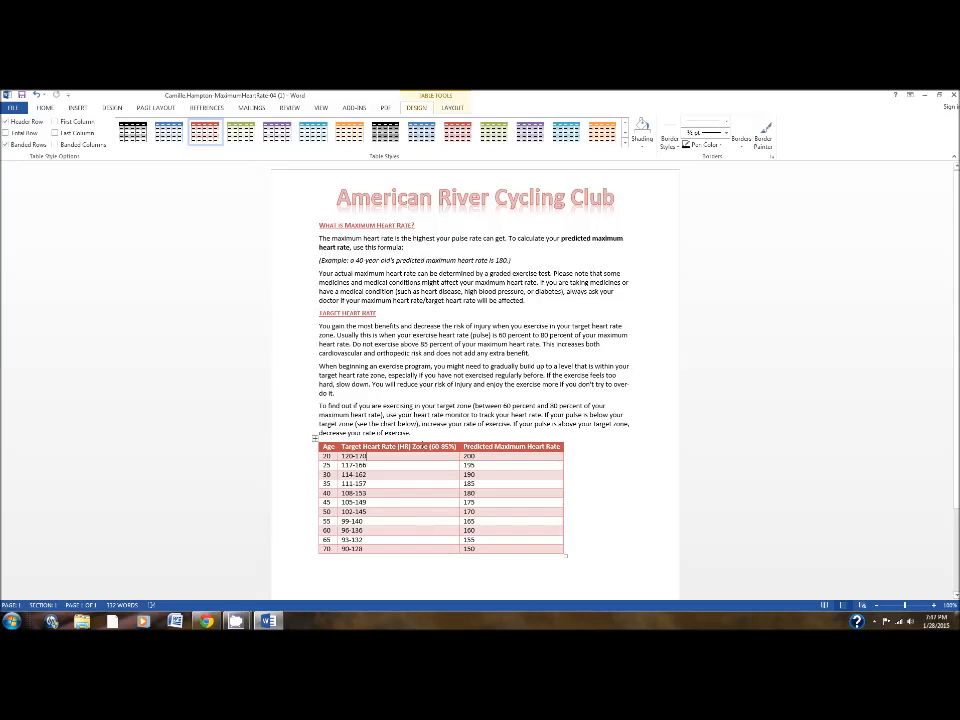
# Split the table's second and third column headings onto two lines, before "Zone (60-85%)" and before "Heart Rate".
pyautogui.press('Return')
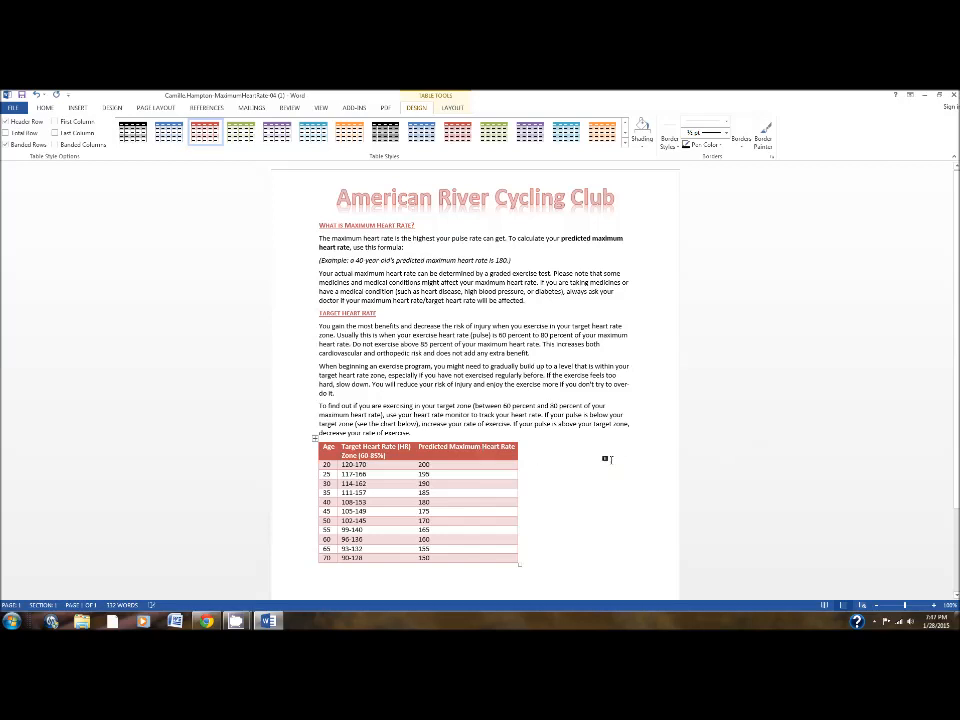
pyautogui.hotkey('ctrl', 'z')
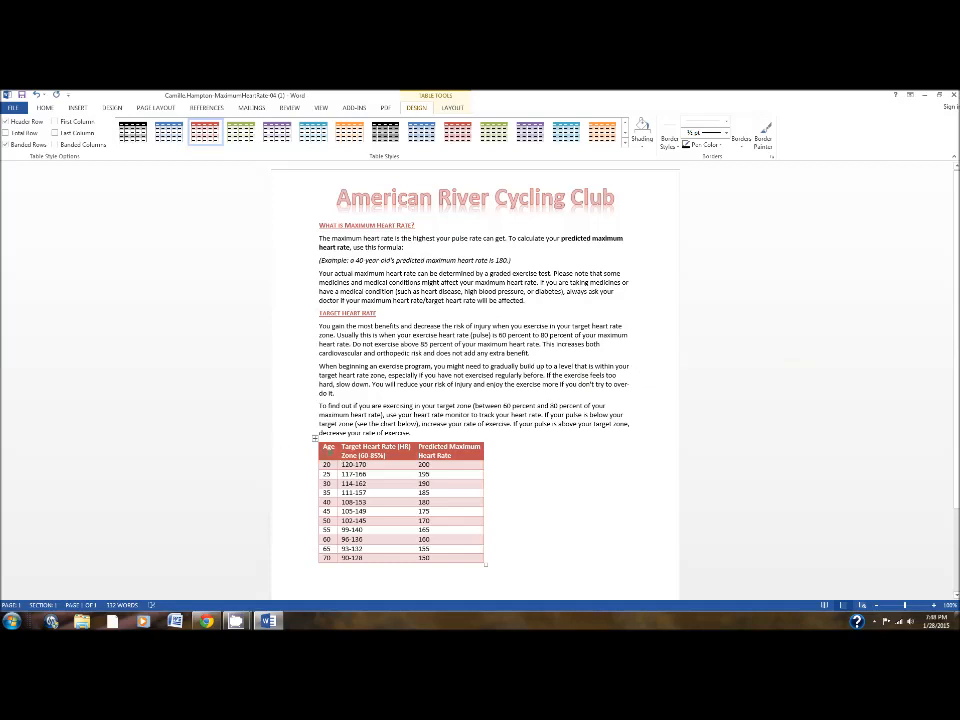
# Center the text of the whole heart rate table horizontally and vertically within its cells using Align Center.
pyautogui.click(315, 439)
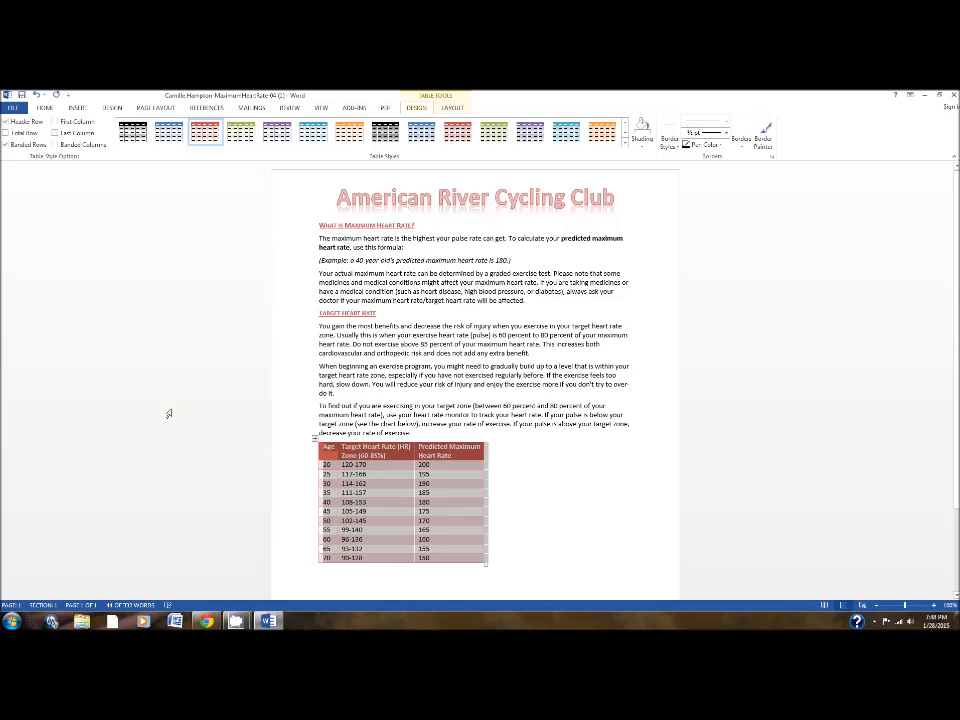
pyautogui.click(452, 108)
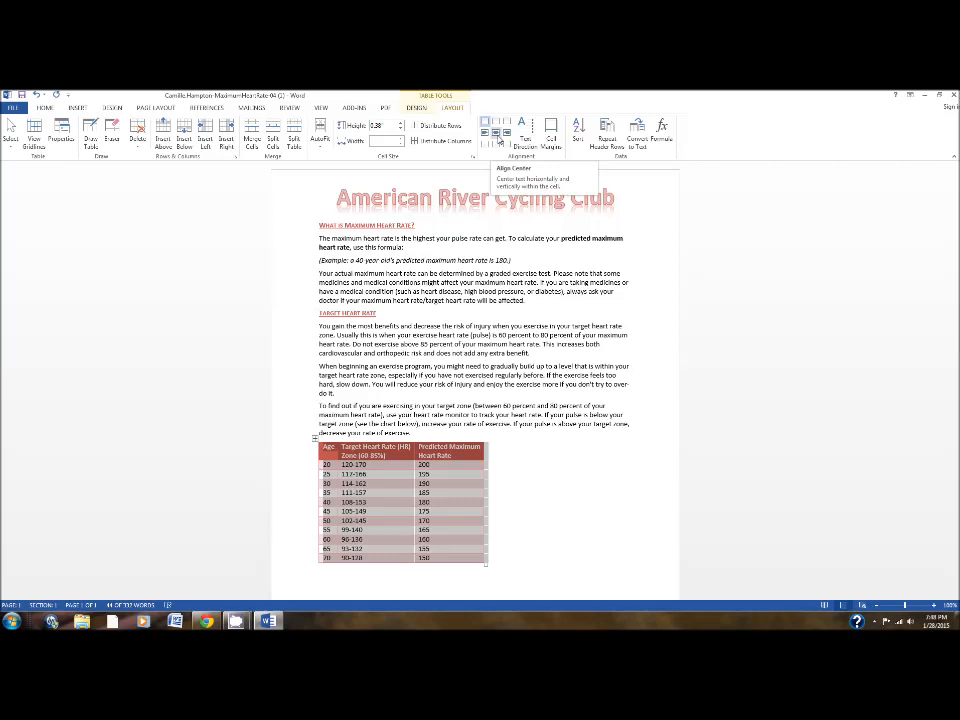
pyautogui.click(496, 133)
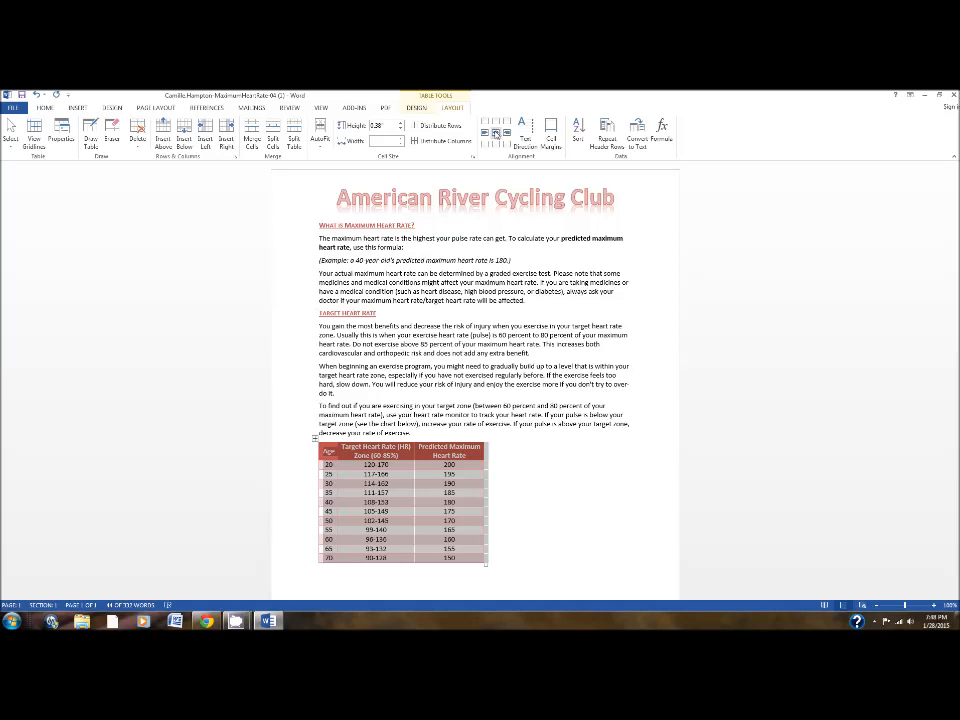
# Set the heart rate table's alignment on the page to Center in the table properties.
pyautogui.click(62, 138)
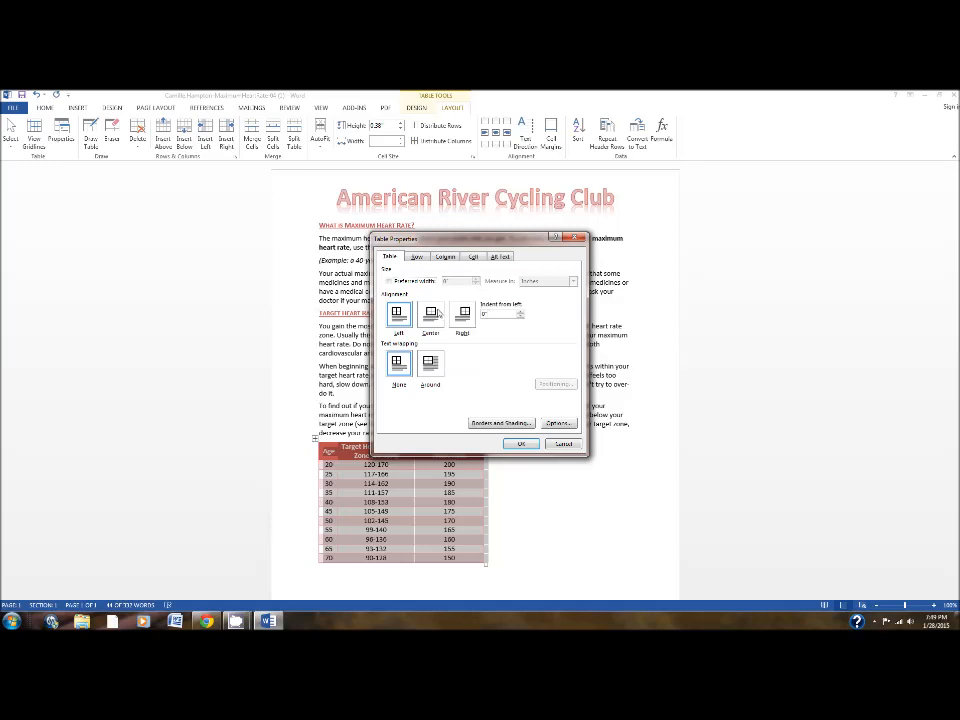
pyautogui.click(437, 319)
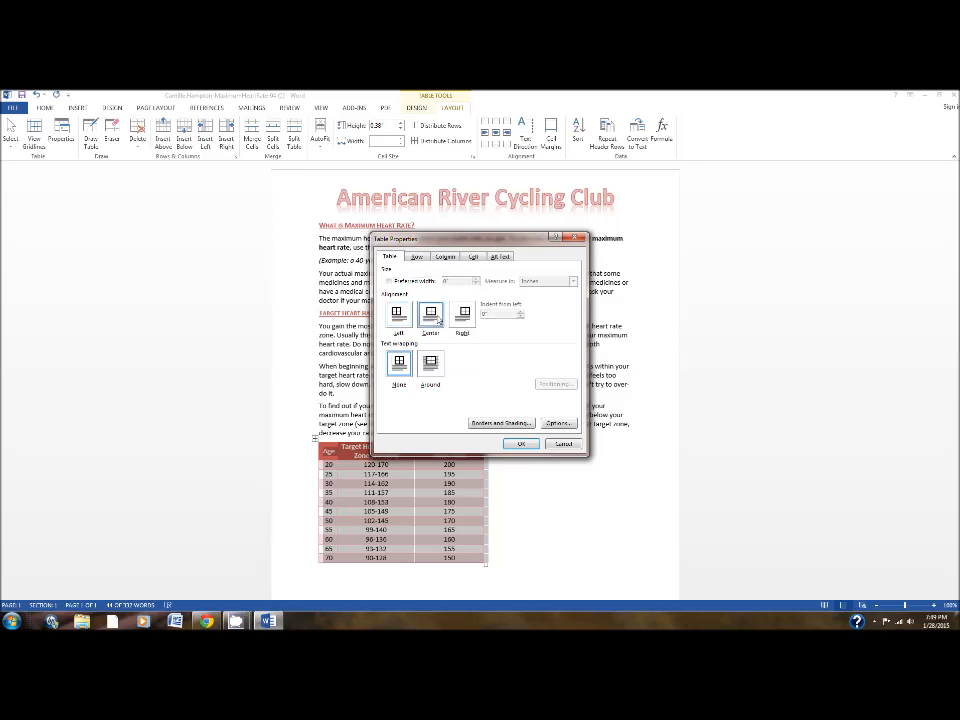
pyautogui.click(521, 443)
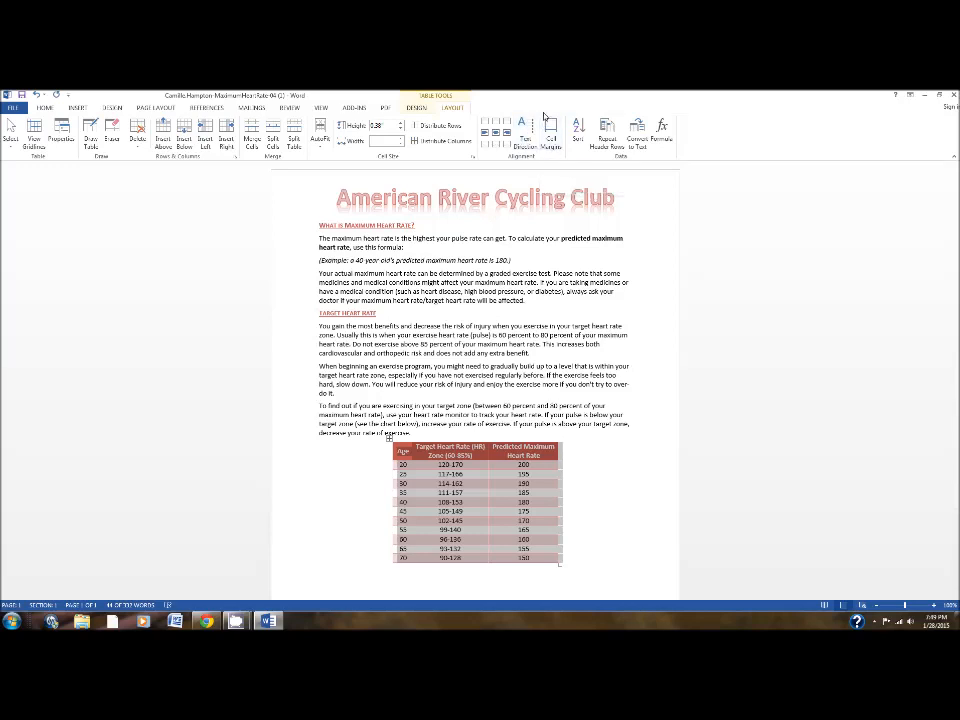
# Set the table's default cell margins to 0.03" top and bottom and 0.1" left and right, and deselect the table.
pyautogui.click(549, 127)
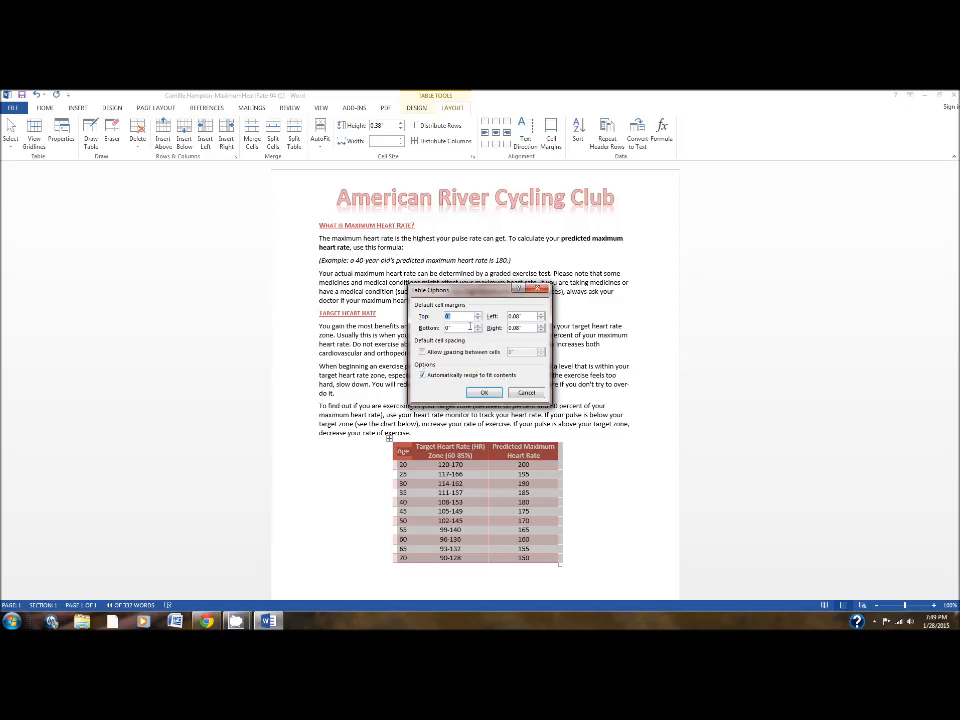
pyautogui.write('0.03')
pyautogui.doubleClick(533, 316)
pyautogui.doubleClick(461, 328)
pyautogui.write('0.03')
pyautogui.doubleClick(521, 316)
pyautogui.write('0.1')
pyautogui.doubleClick(525, 327)
pyautogui.write('0.1')
pyautogui.click(483, 394)
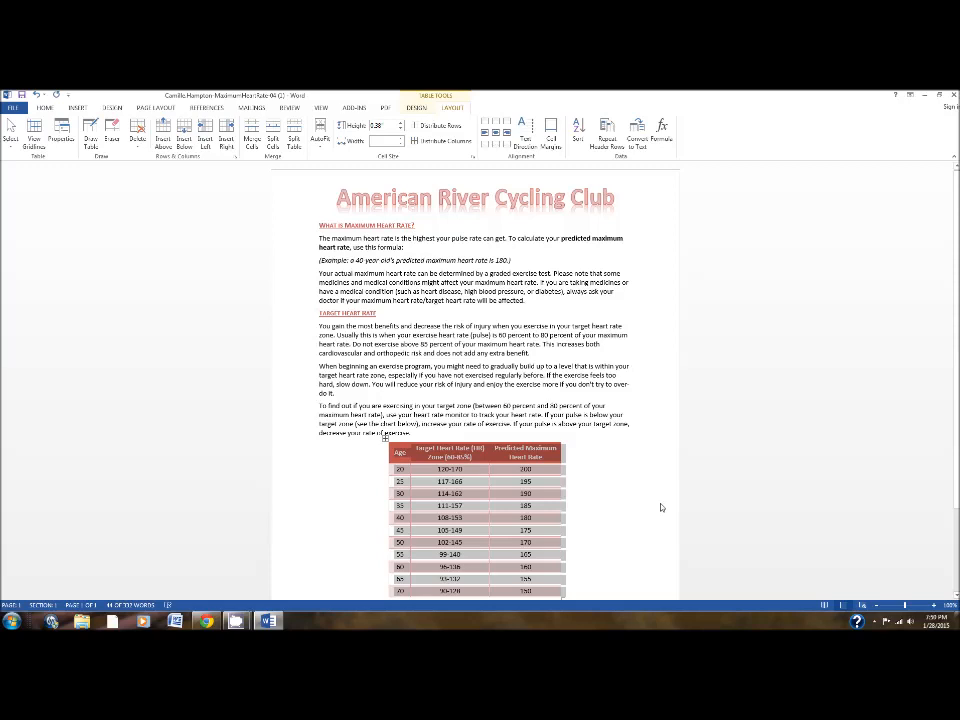
pyautogui.click(660, 508)
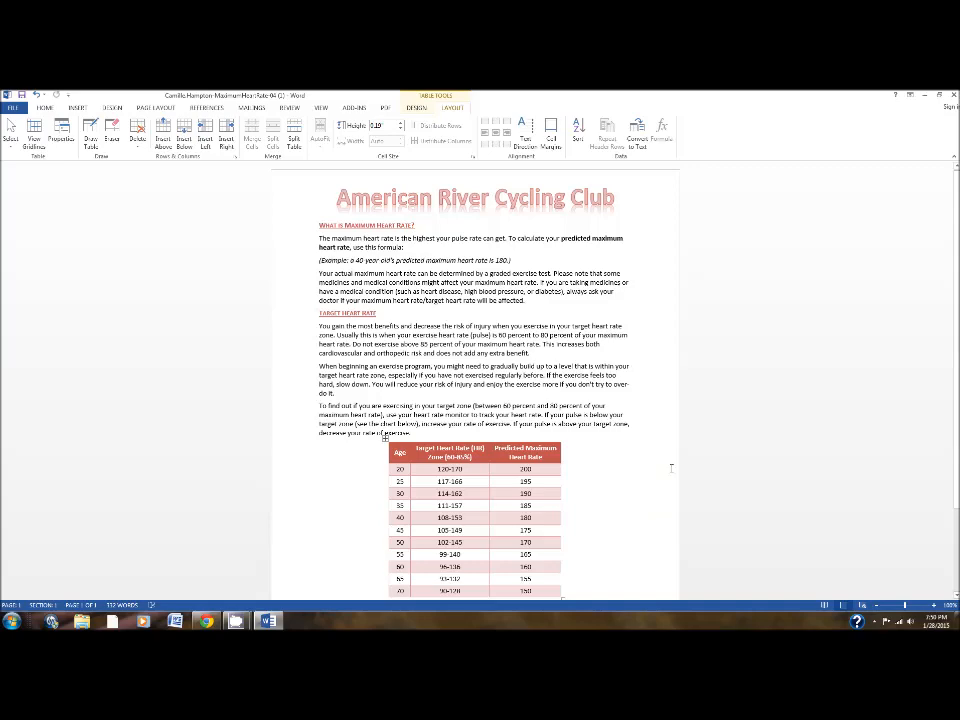
# Start inserting a SmartArt graphic at the end of the italic example sentence and display the Process layouts.
pyautogui.scroll(-3, 665, 480)
pyautogui.scroll(3, 671, 467)
pyautogui.click(520, 260)
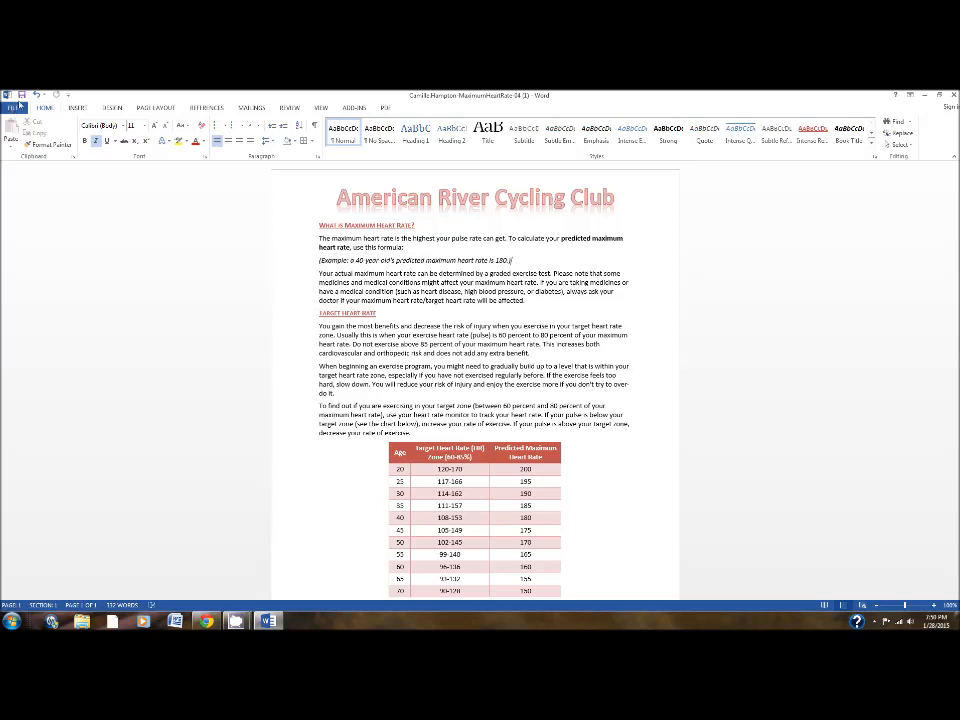
pyautogui.click(76, 109)
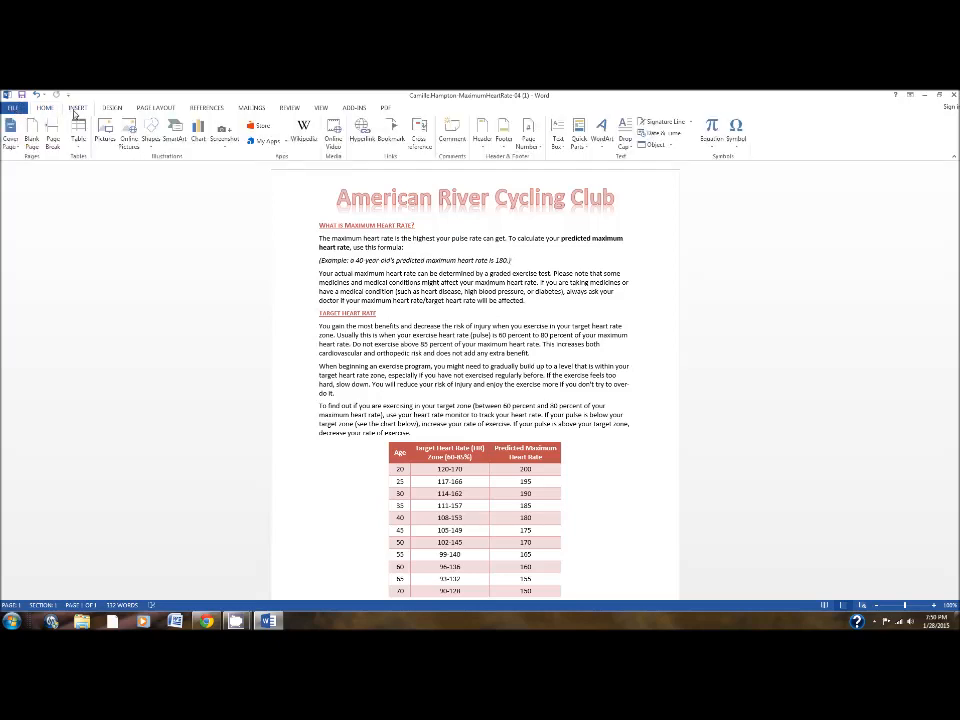
pyautogui.click(176, 134)
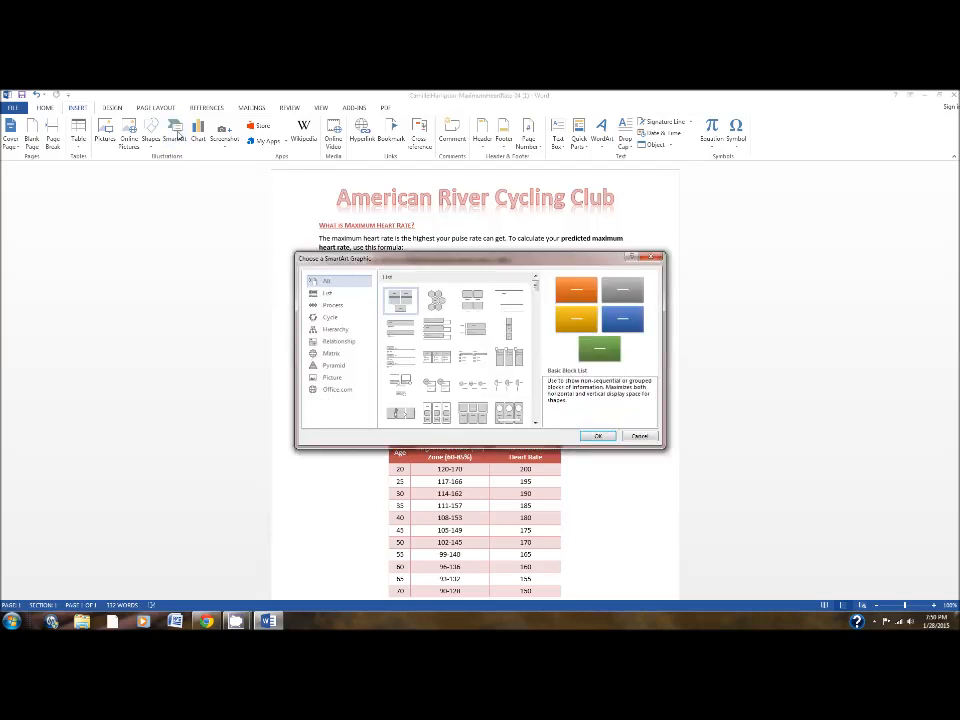
pyautogui.click(333, 305)
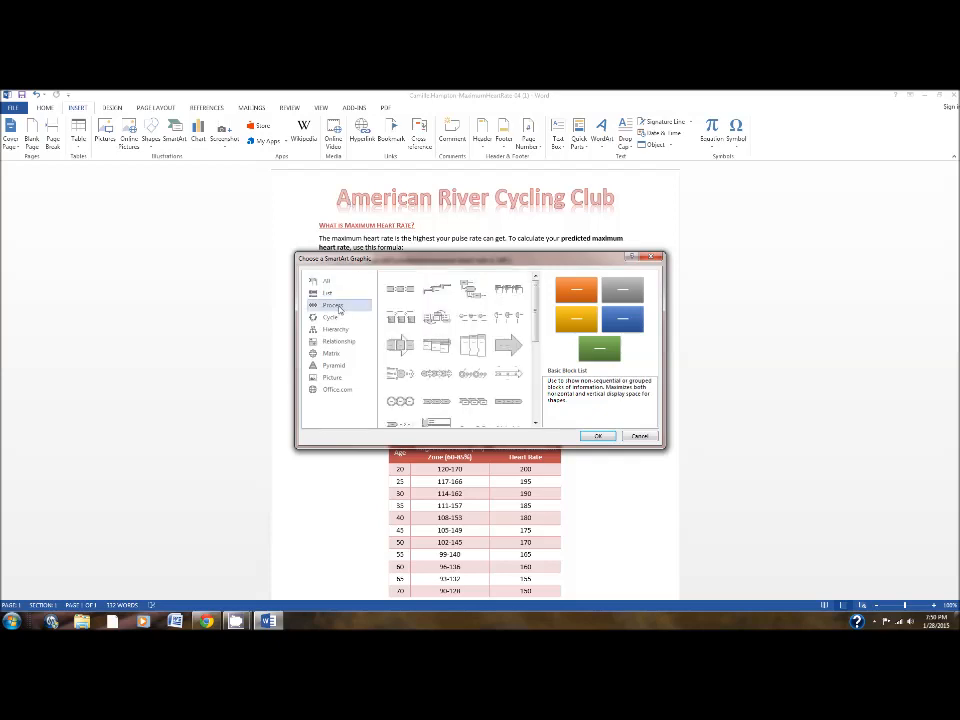
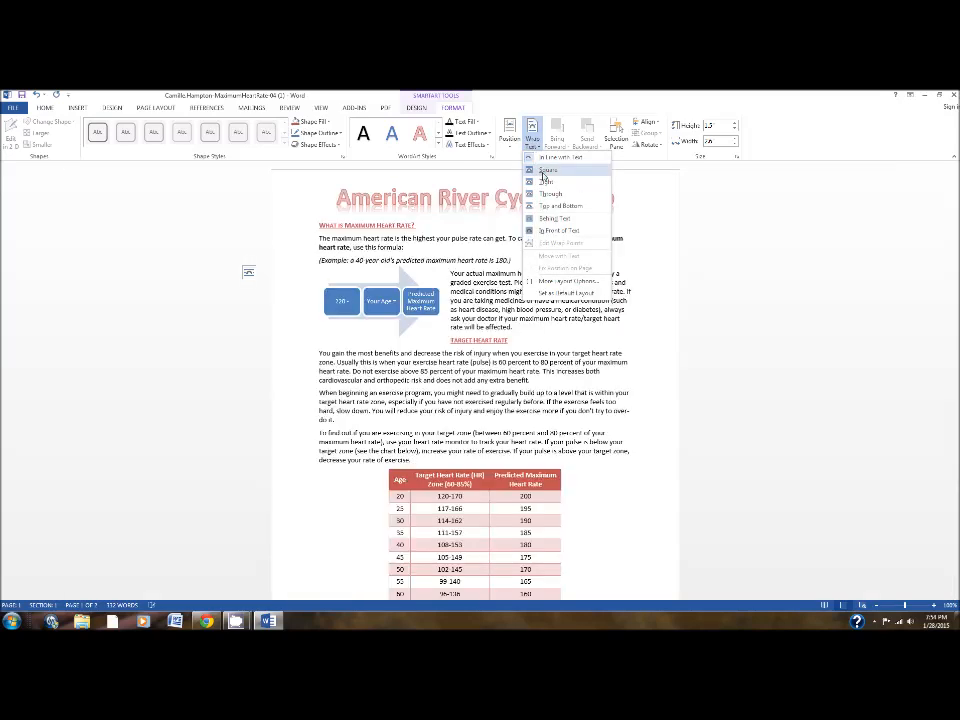
# Apply Square text wrapping to the SmartArt graphic and set its horizontal absolute position to 4.5" to the right of the Margin.
pyautogui.click(544, 172)
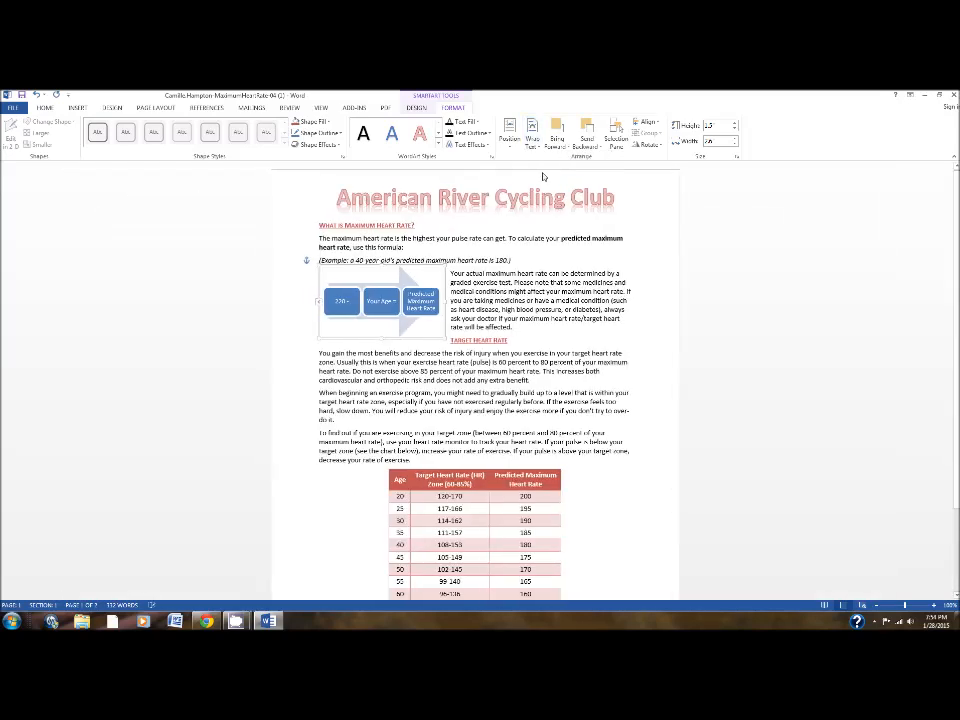
pyautogui.click(510, 135)
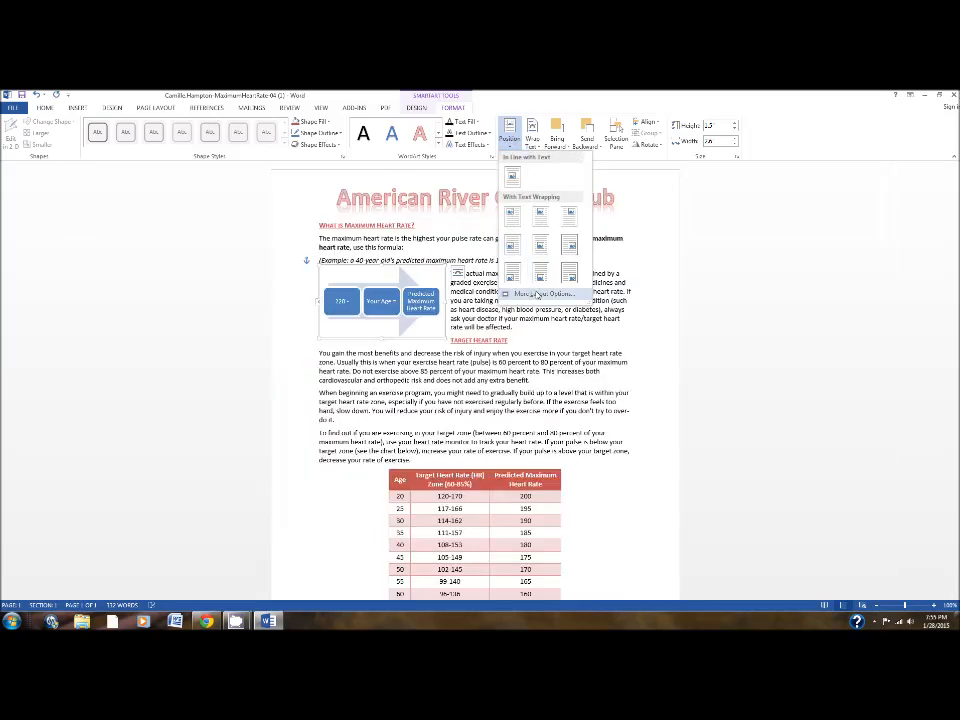
pyautogui.click(540, 293)
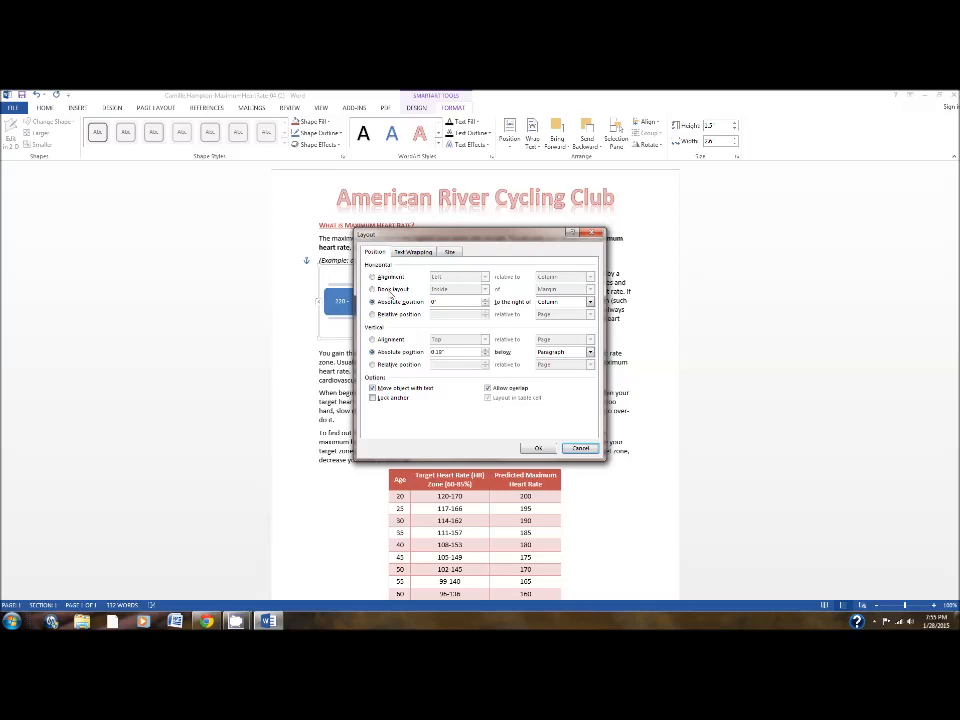
pyautogui.doubleClick(457, 301)
pyautogui.write('4.5')
pyautogui.click(580, 301)
pyautogui.click(555, 310)
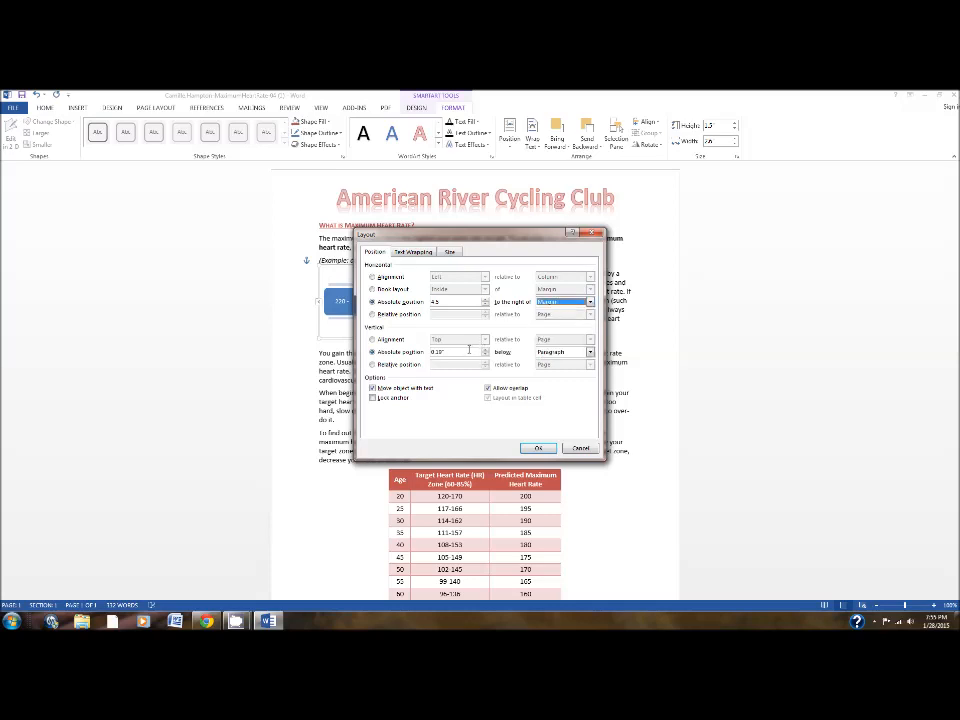
# Set the SmartArt graphic's vertical absolute position to 0.4" below the Margin and apply the layout.
pyautogui.doubleClick(463, 351)
pyautogui.write('0.4')
pyautogui.click(561, 353)
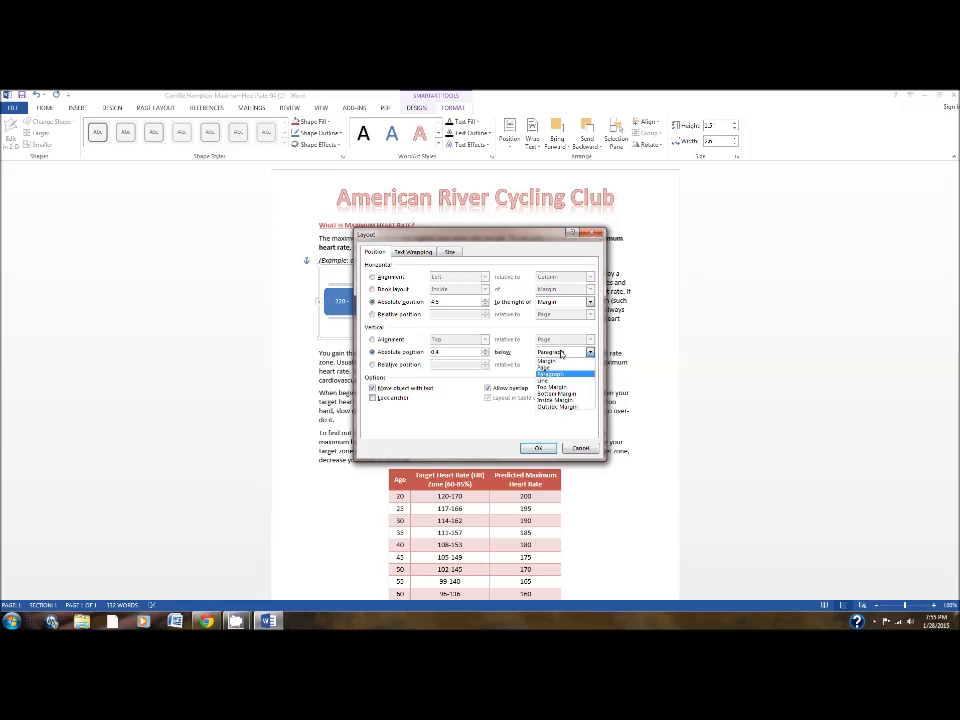
pyautogui.click(550, 361)
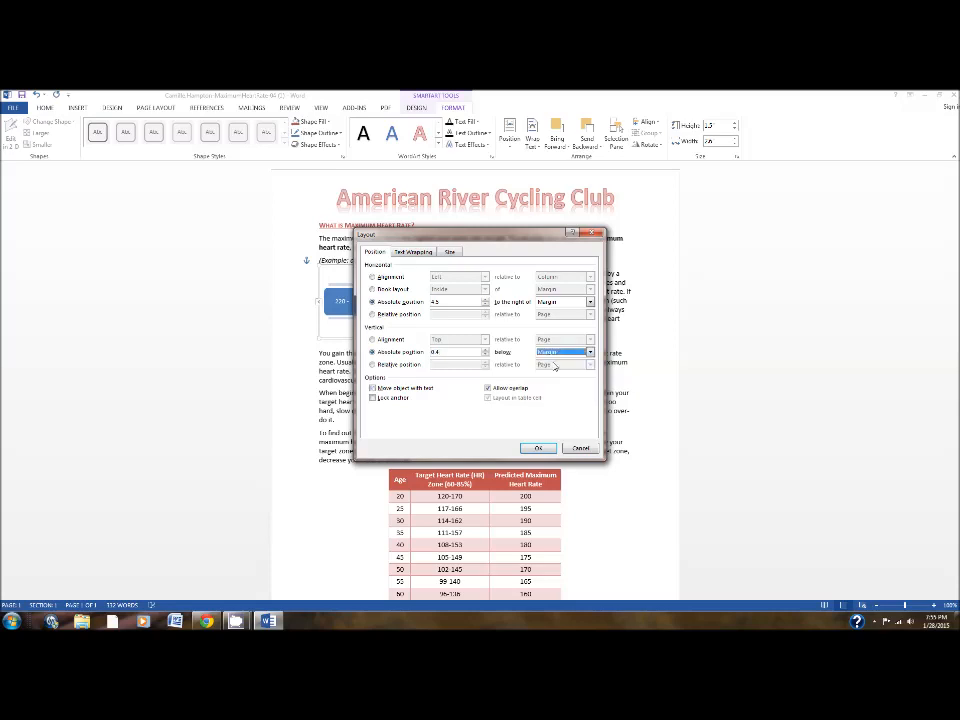
pyautogui.click(537, 447)
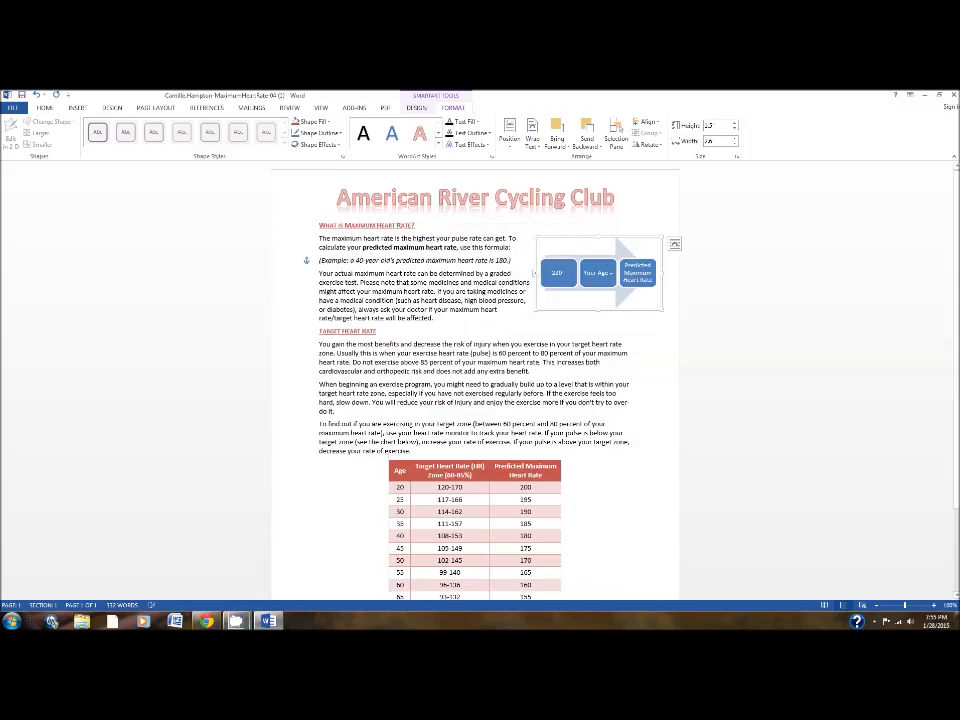
pyautogui.moveTo(282, 620)
pyautogui.click(180, 566)
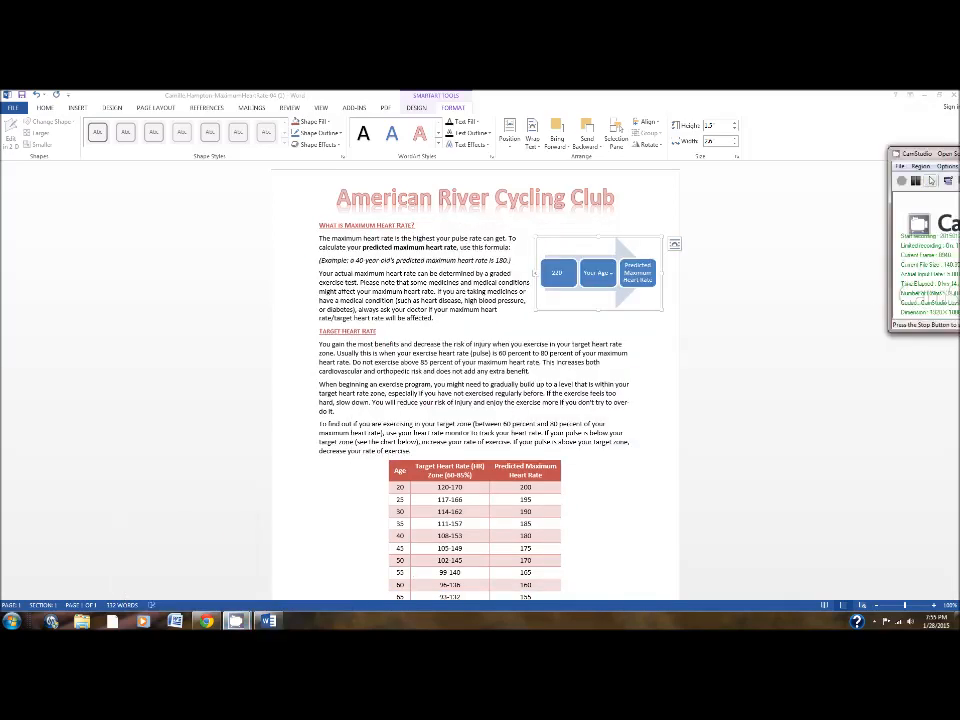
pyautogui.click(917, 186)
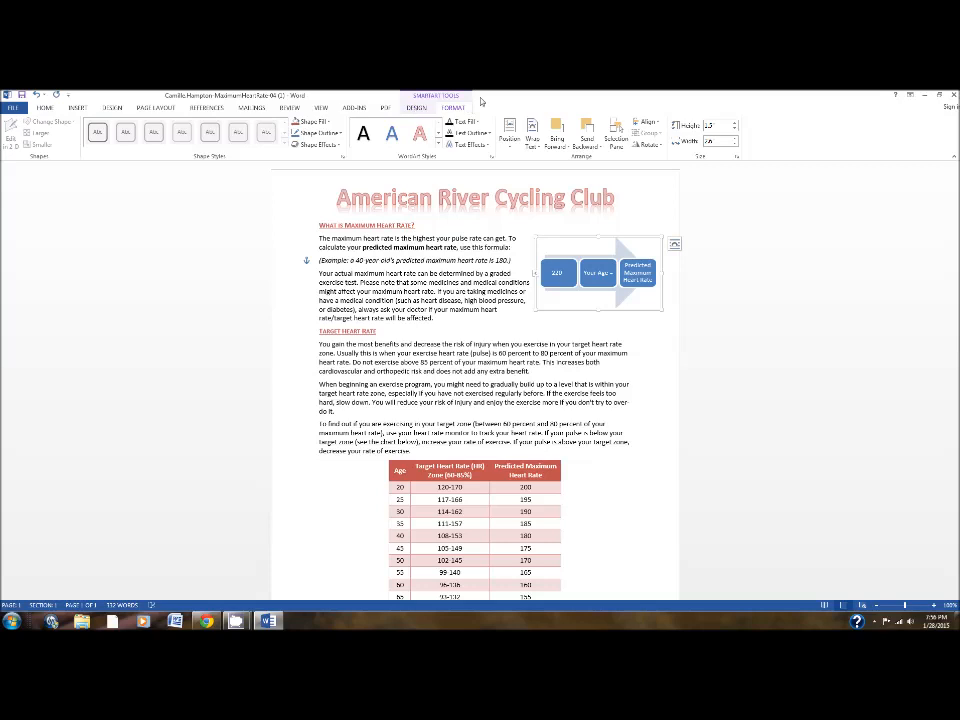
# Apply the Intense Effect SmartArt style to the maximum heart rate formula graphic.
pyautogui.click(420, 108)
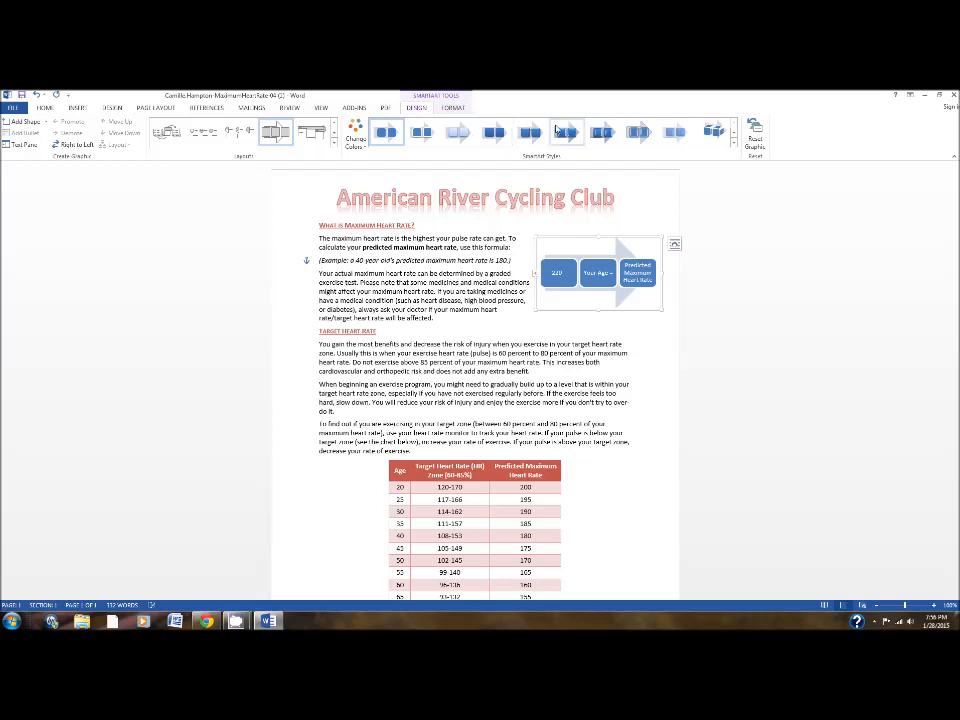
pyautogui.click(386, 133)
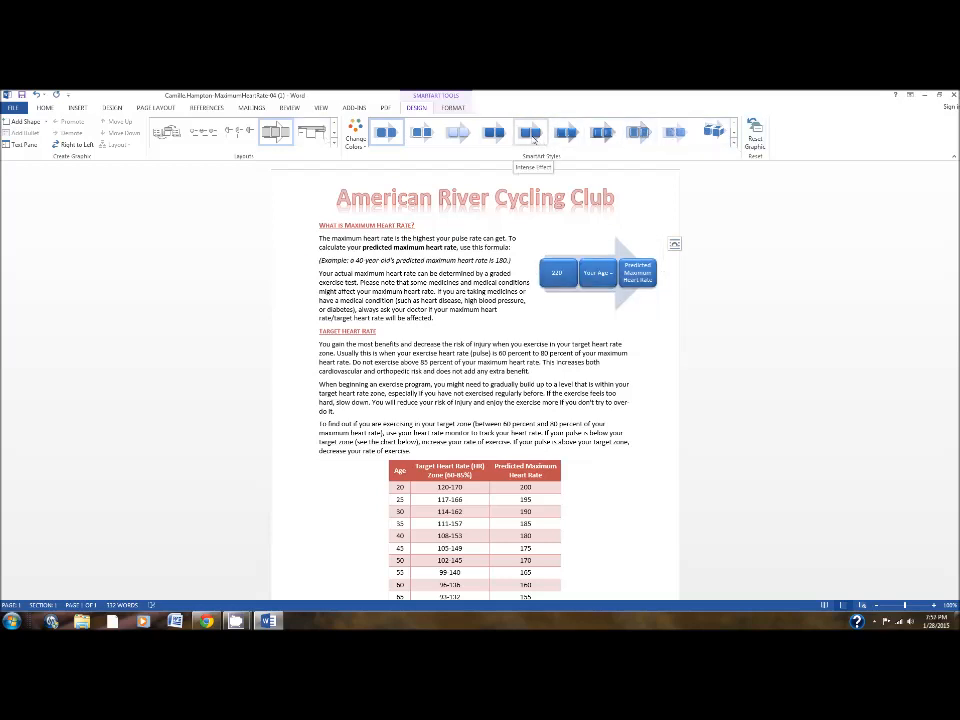
pyautogui.click(533, 140)
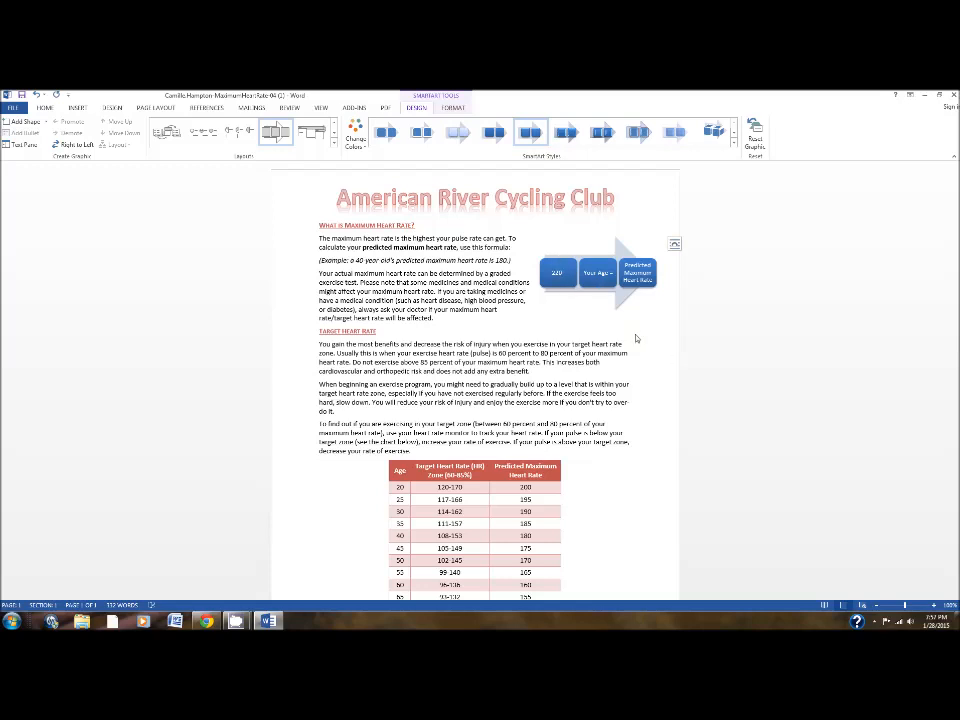
pyautogui.click(602, 231)
pyautogui.click(600, 242)
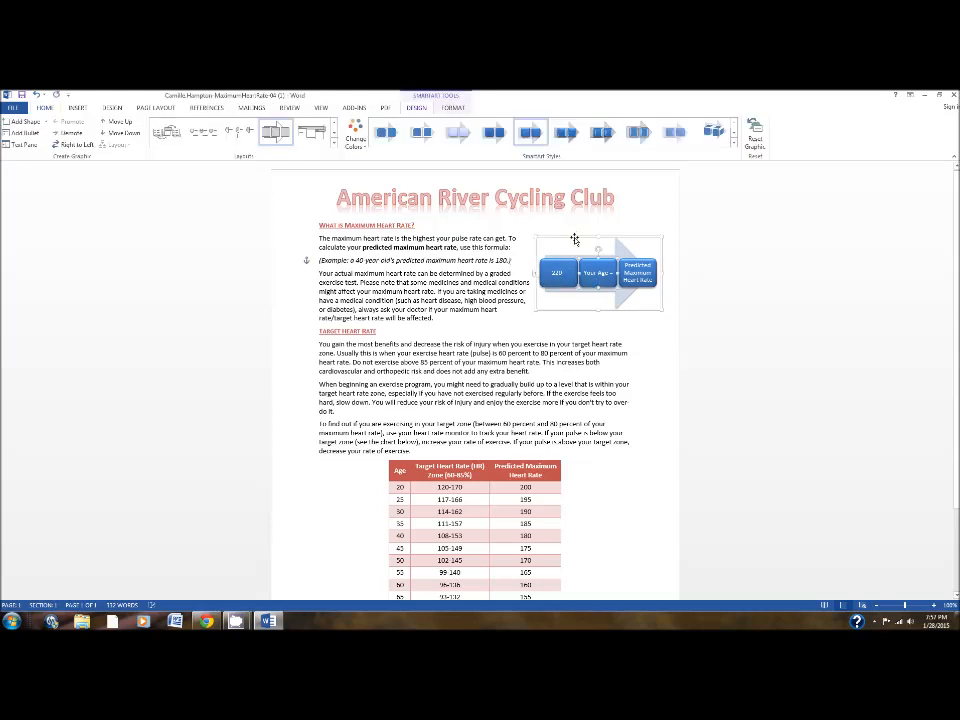
pyautogui.click(530, 133)
# Make the text bold in each of the three SmartArt boxes.
pyautogui.click(560, 263)
pyautogui.click(597, 258)
pyautogui.click(632, 260)
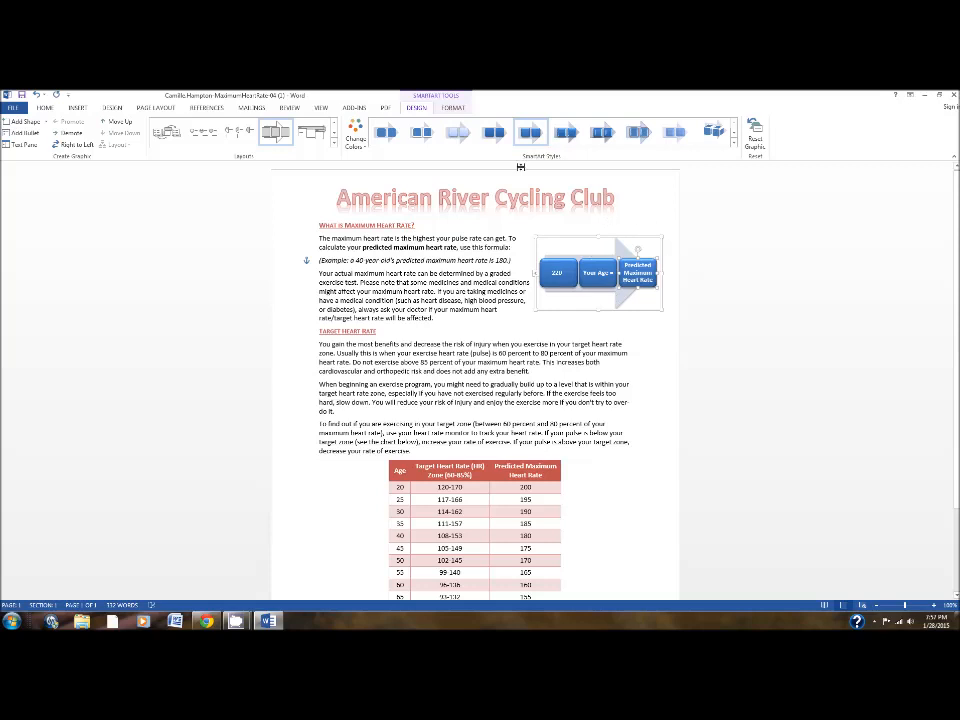
# Fill the Predicted Maximum Heart Rate box of the SmartArt graphic with Red, Accent 2.
pyautogui.click(454, 108)
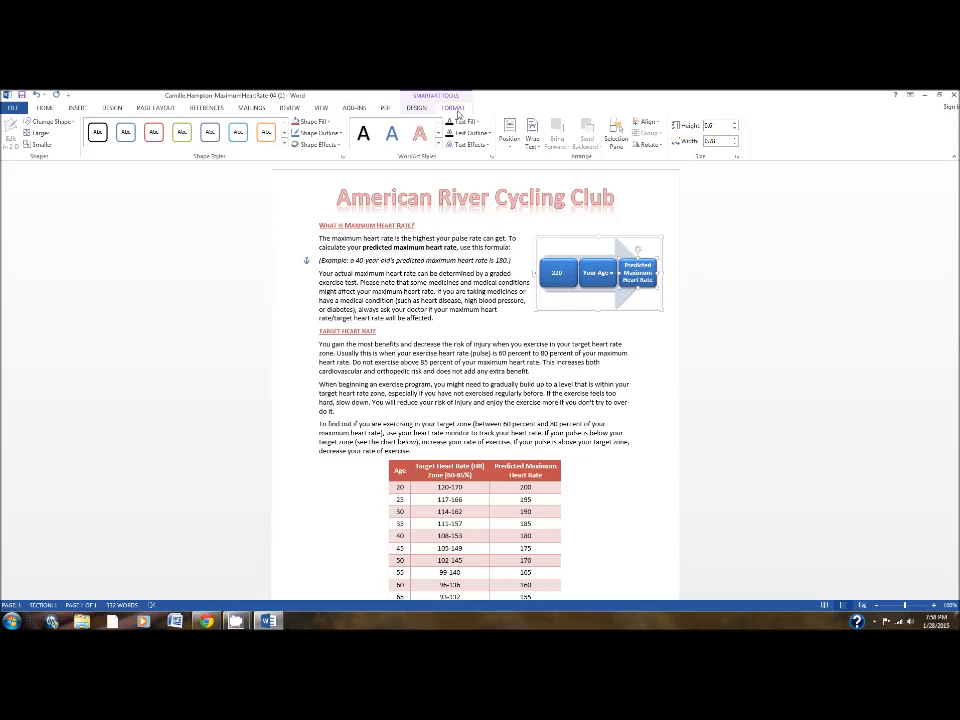
pyautogui.click(324, 122)
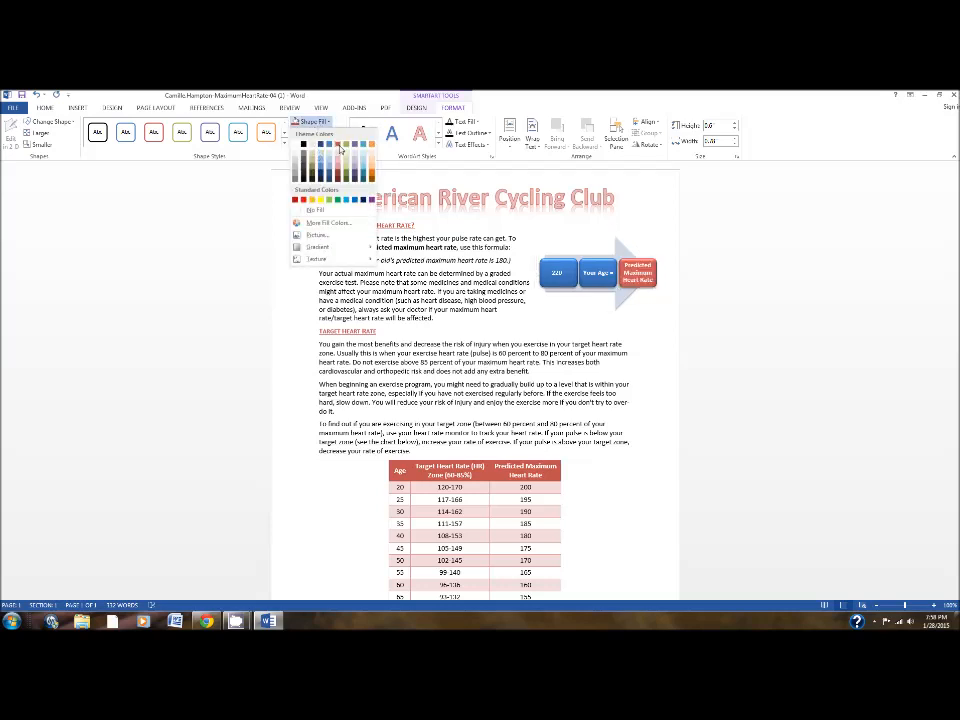
pyautogui.click(340, 150)
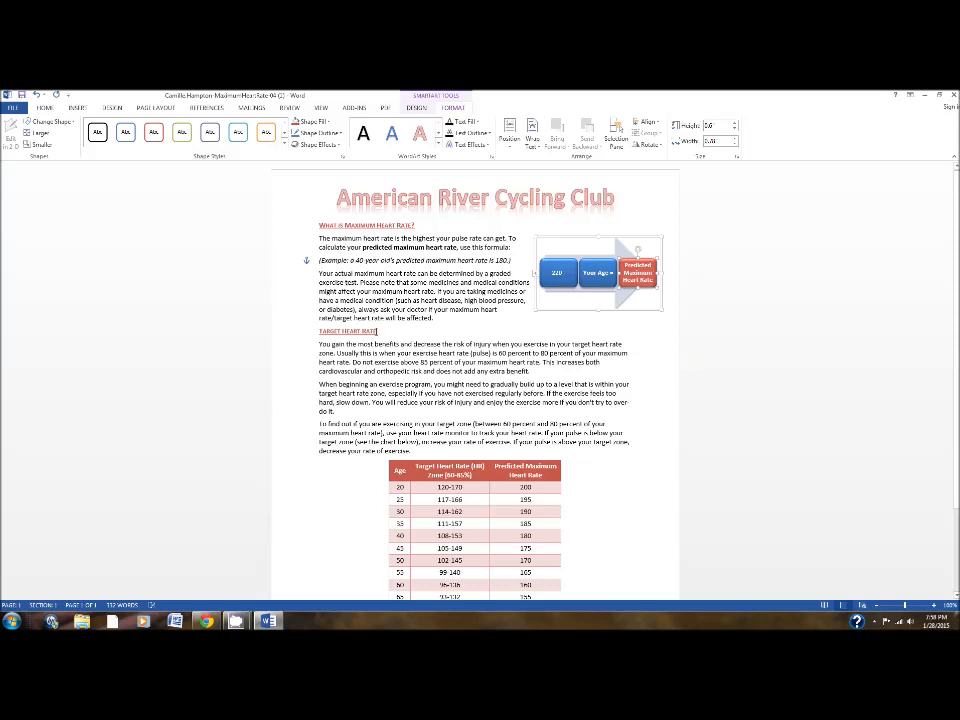
# Start inserting an online picture at the end of the Target Heart Rate heading and search Bing images for "heart rate".
pyautogui.click(376, 331)
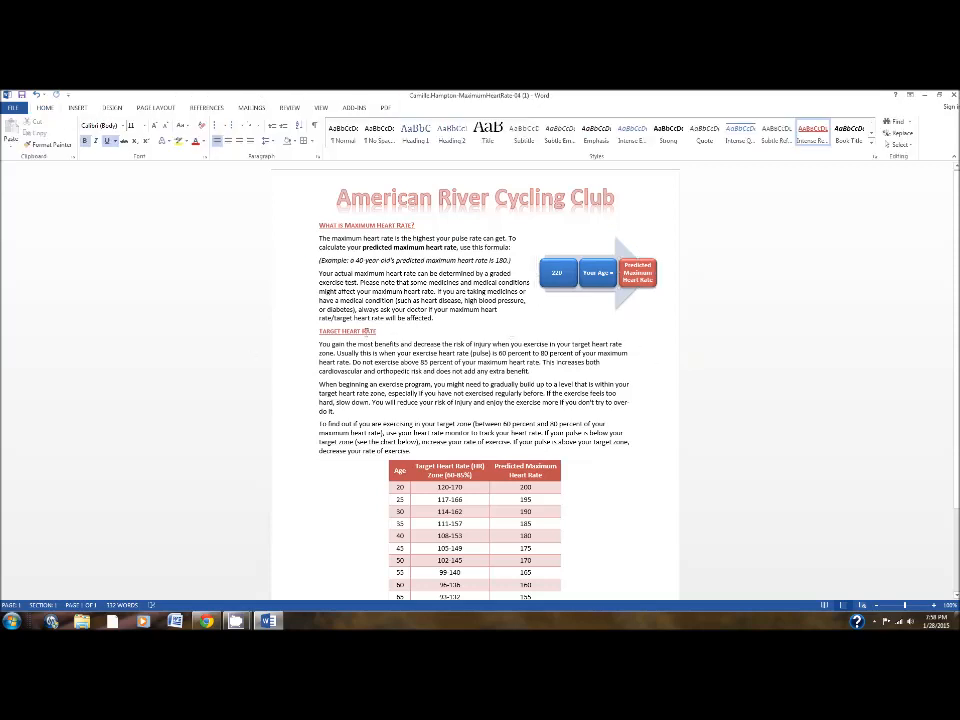
pyautogui.click(77, 108)
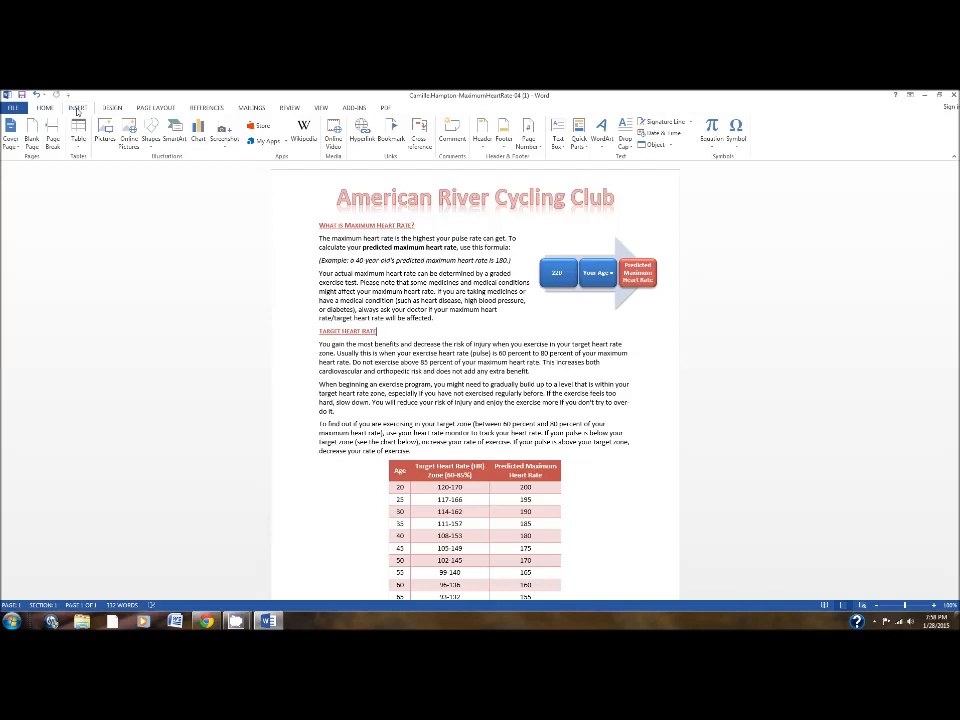
pyautogui.click(130, 142)
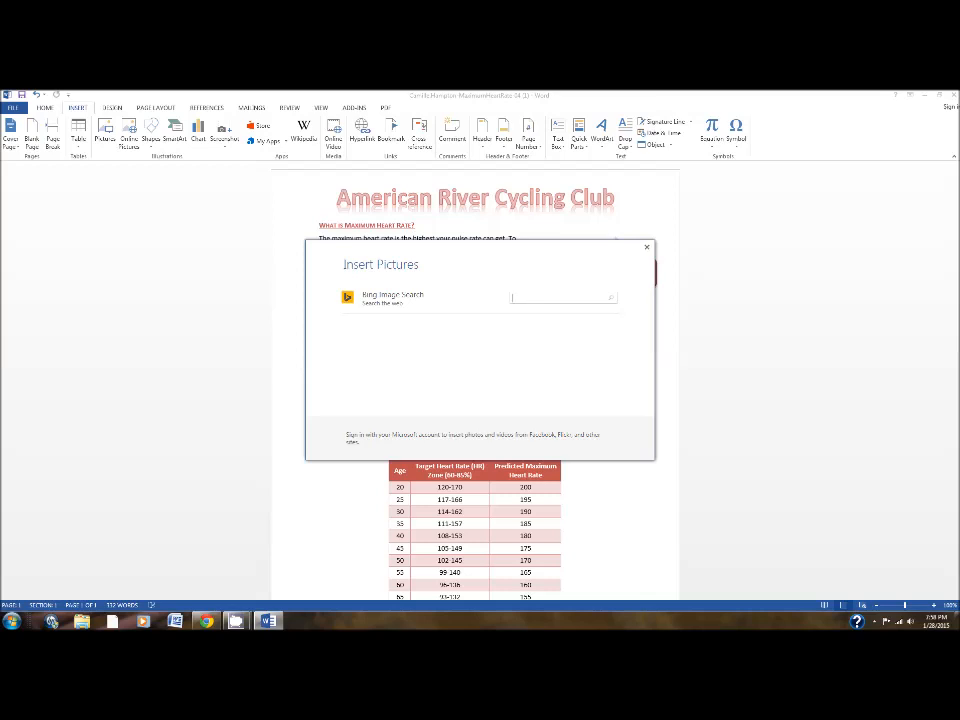
pyautogui.click(514, 298)
pyautogui.write('heart rate')
pyautogui.click(616, 297)
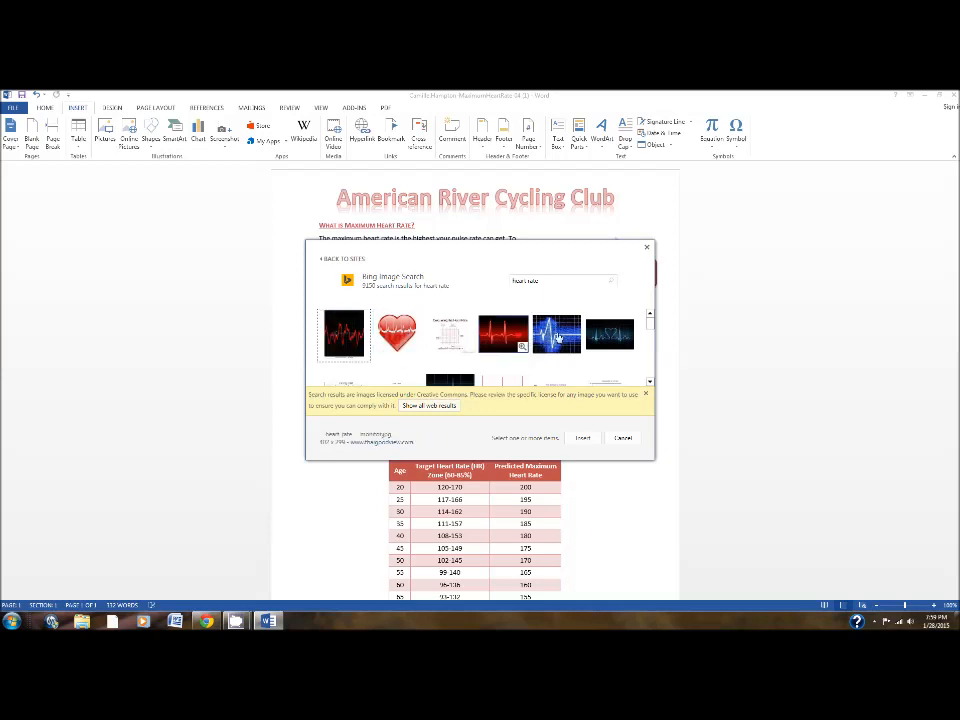
# Look through the Creative Commons image results for "heart rate" for a suitable heart and pulse-line picture.
pyautogui.click(649, 382)
pyautogui.click(649, 383)
pyautogui.click(649, 383)
pyautogui.click(649, 383)
pyautogui.click(649, 383)
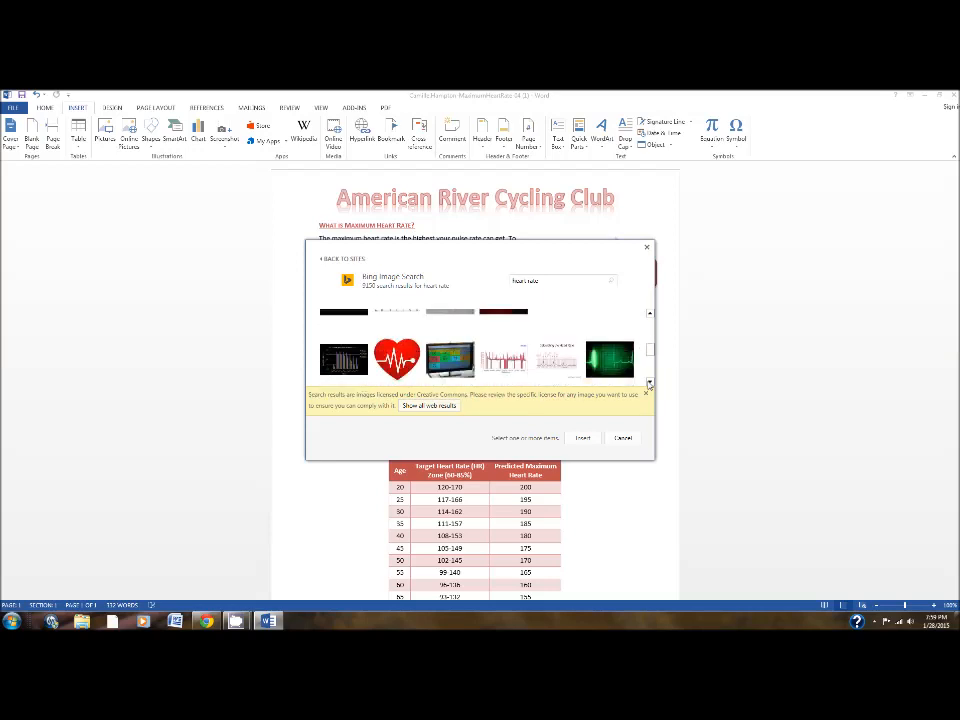
pyautogui.click(649, 383)
pyautogui.click(649, 383)
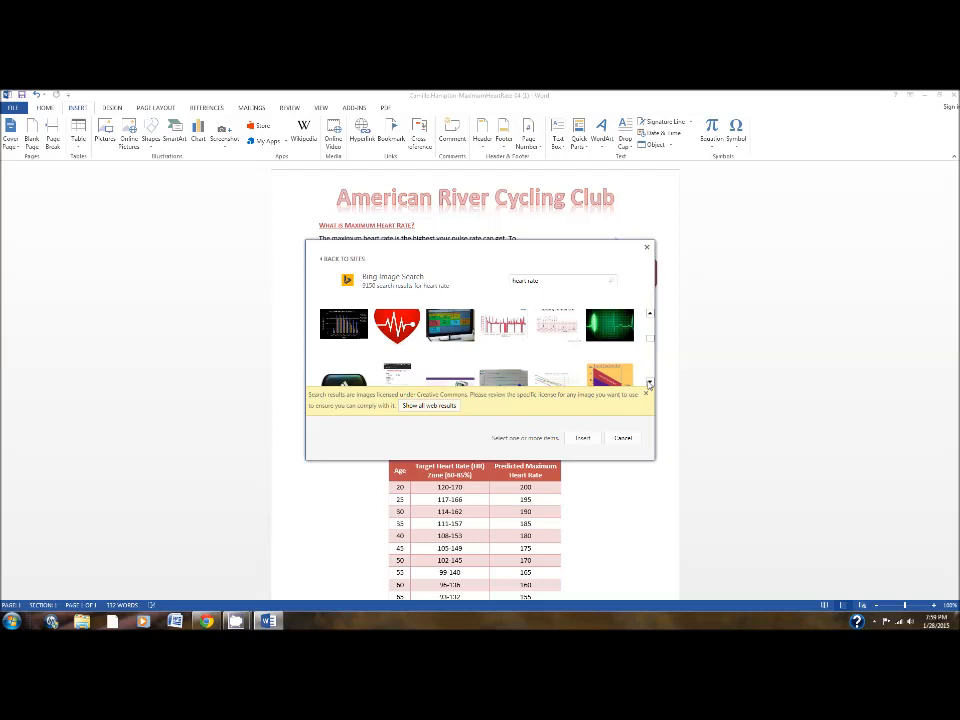
pyautogui.click(649, 313)
pyautogui.click(649, 313)
pyautogui.click(649, 313)
pyautogui.click(649, 313)
pyautogui.click(649, 313)
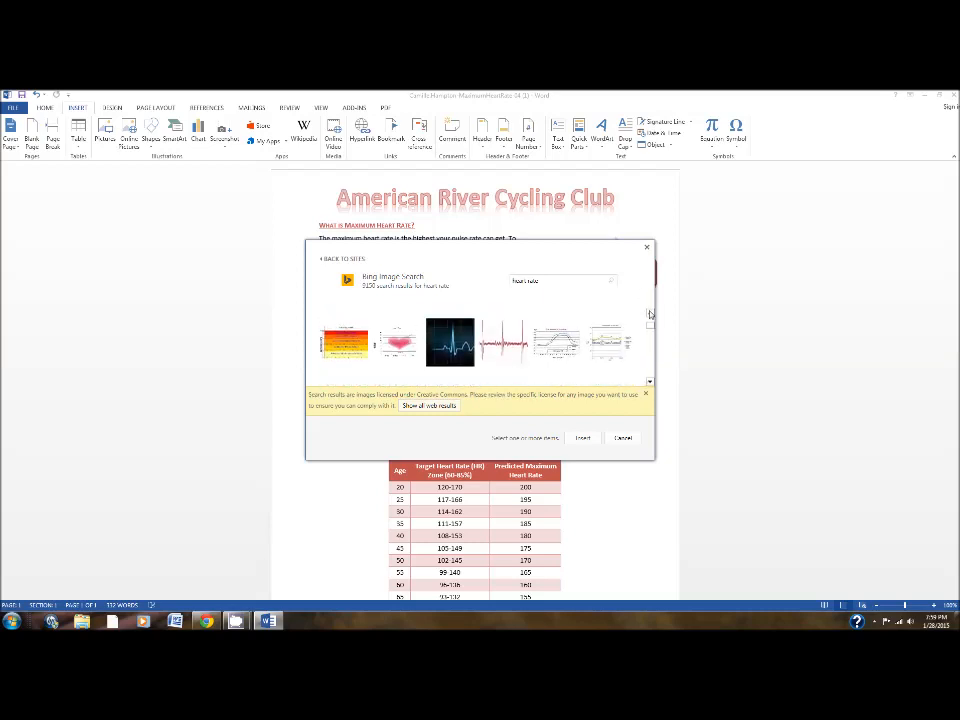
pyautogui.click(649, 313)
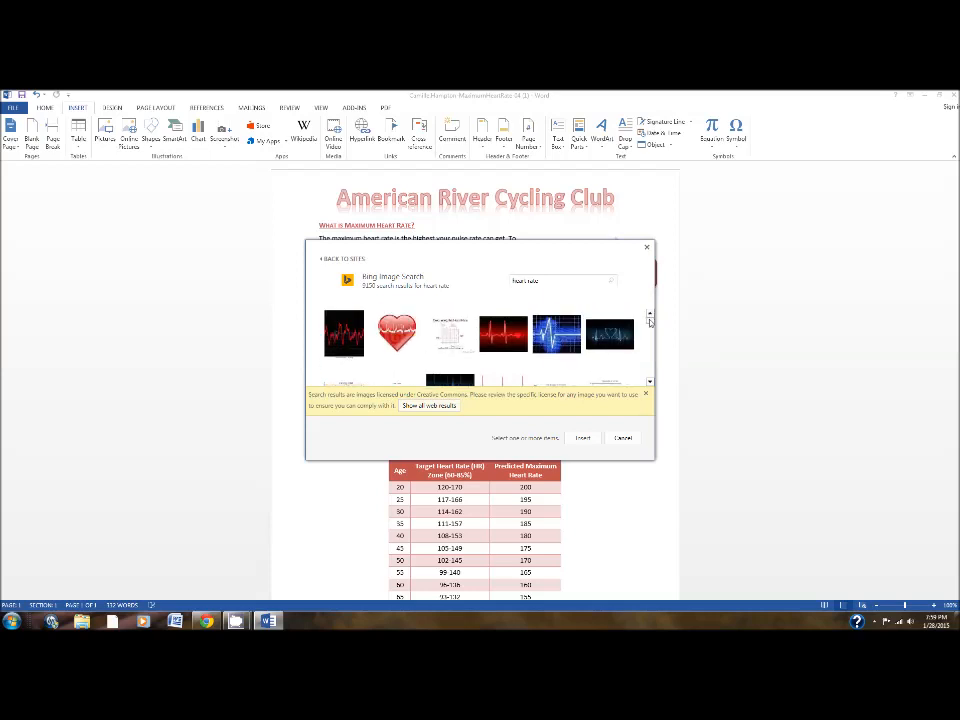
pyautogui.click(649, 384)
pyautogui.click(649, 384)
pyautogui.click(649, 384)
pyautogui.click(649, 384)
pyautogui.click(649, 384)
pyautogui.click(649, 384)
pyautogui.click(649, 384)
pyautogui.click(649, 384)
pyautogui.click(649, 384)
pyautogui.click(649, 384)
pyautogui.click(649, 384)
pyautogui.click(649, 384)
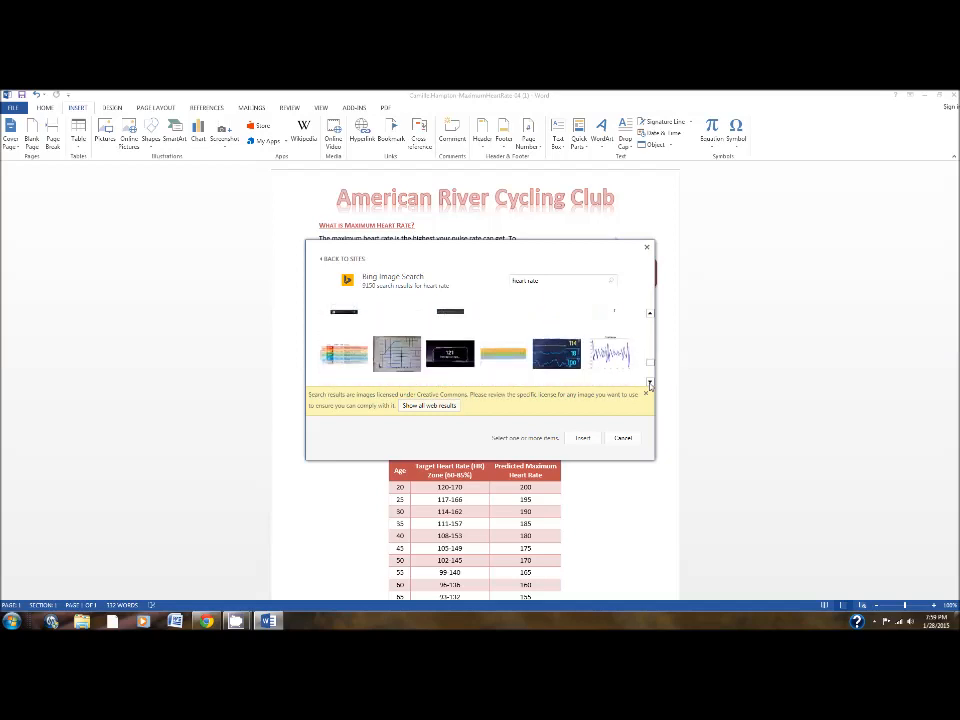
pyautogui.click(649, 384)
pyautogui.click(649, 384)
pyautogui.click(649, 384)
pyautogui.click(649, 384)
pyautogui.click(649, 384)
pyautogui.click(649, 384)
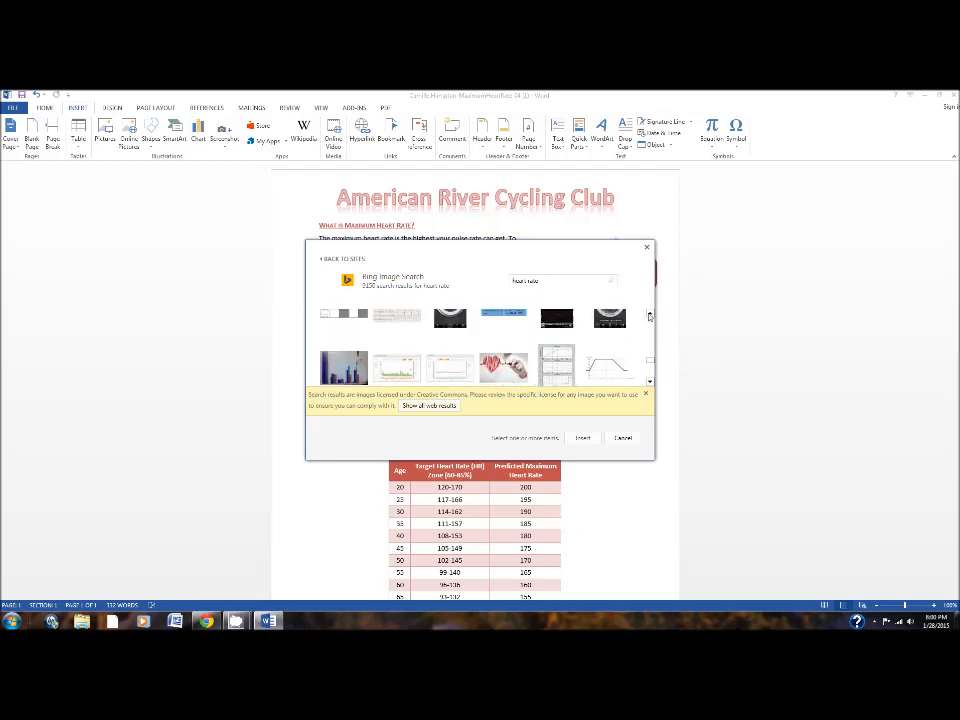
pyautogui.scroll(-8, 649, 316)
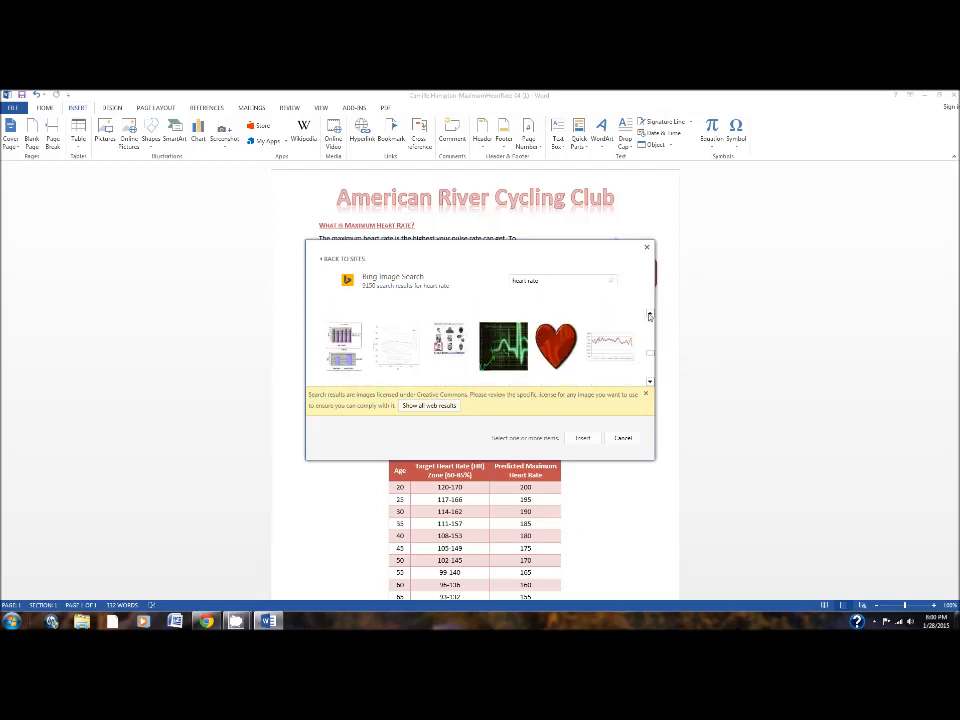
pyautogui.scroll(-8, 649, 316)
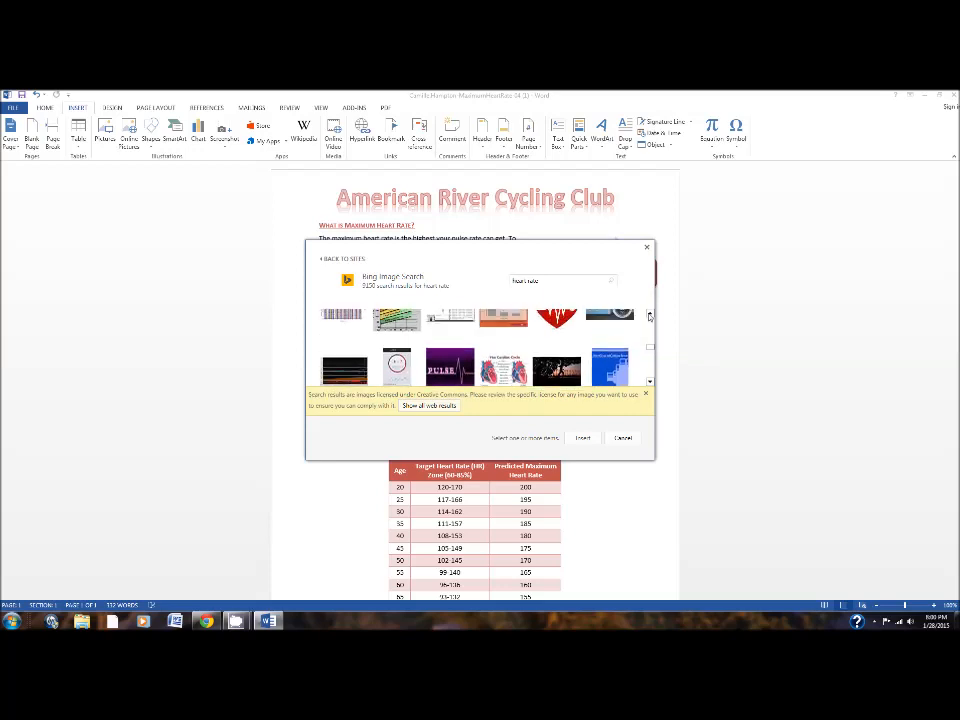
pyautogui.scroll(-8, 649, 316)
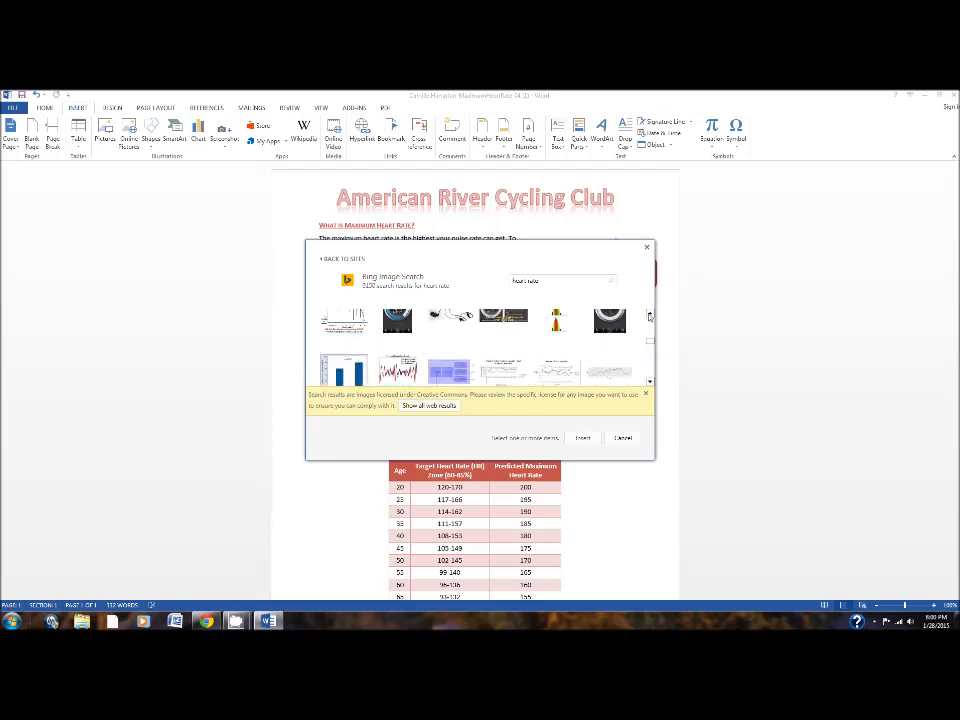
pyautogui.scroll(-8, 649, 316)
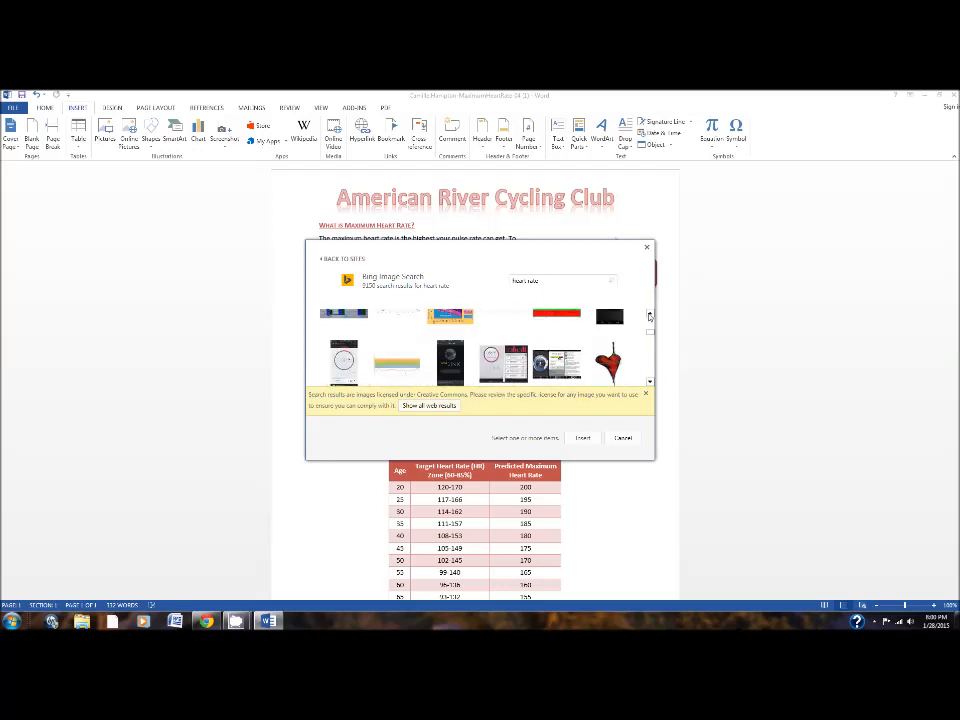
pyautogui.scroll(-8, 649, 316)
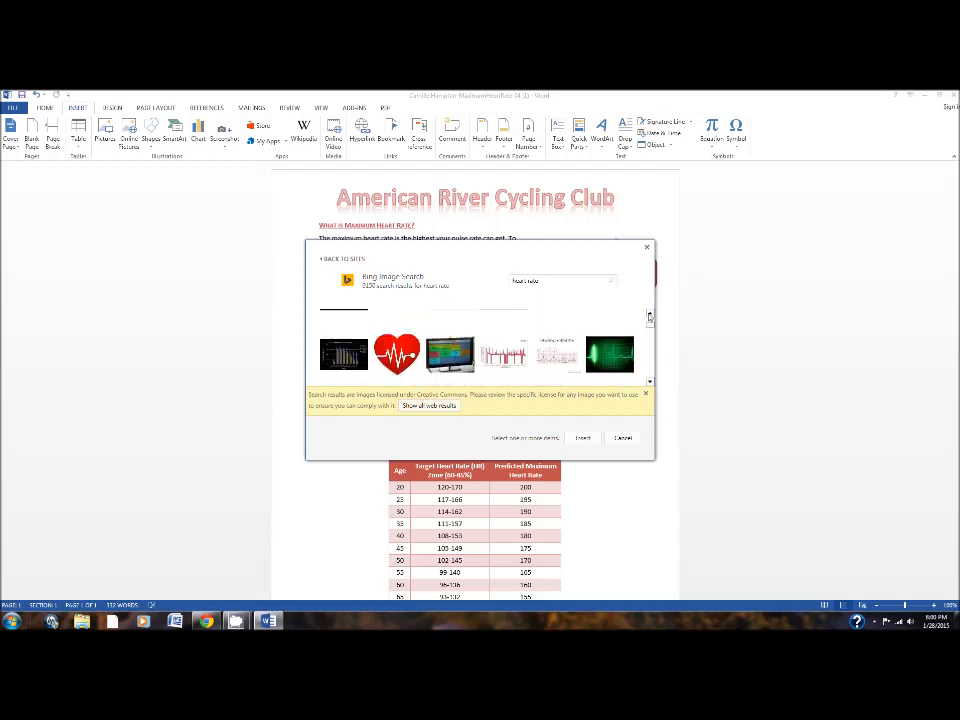
pyautogui.scroll(-6, 649, 316)
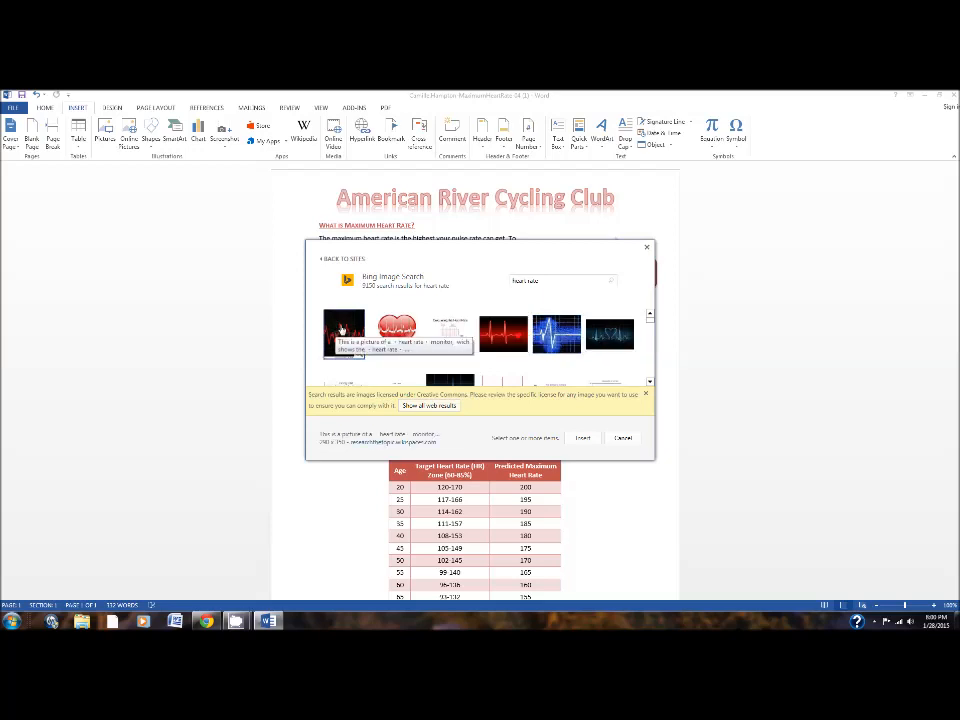
pyautogui.click(650, 382)
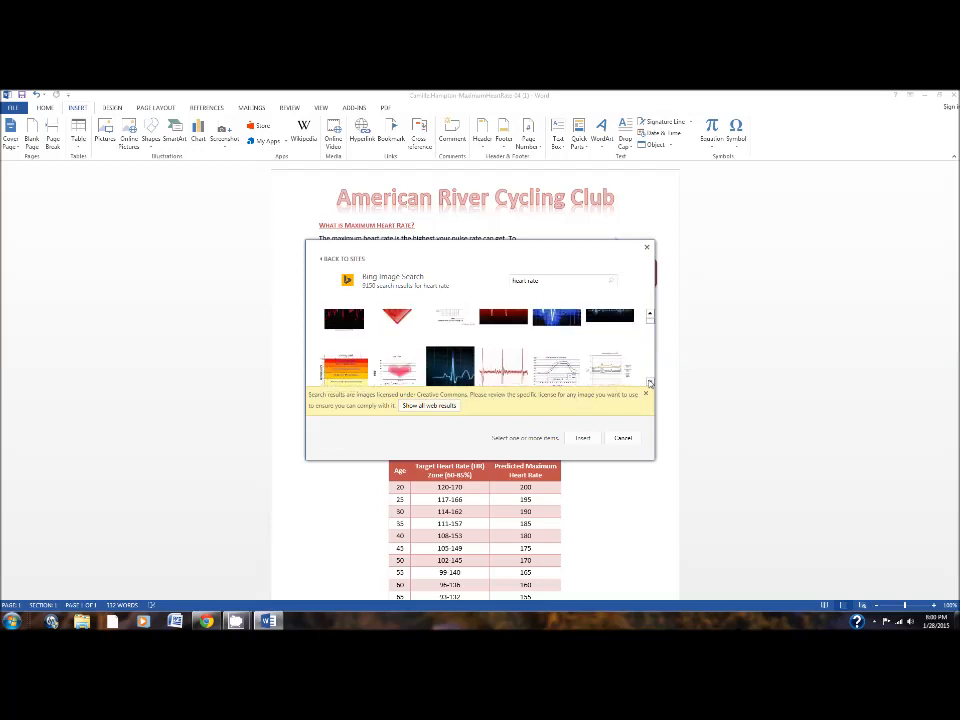
pyautogui.click(650, 383)
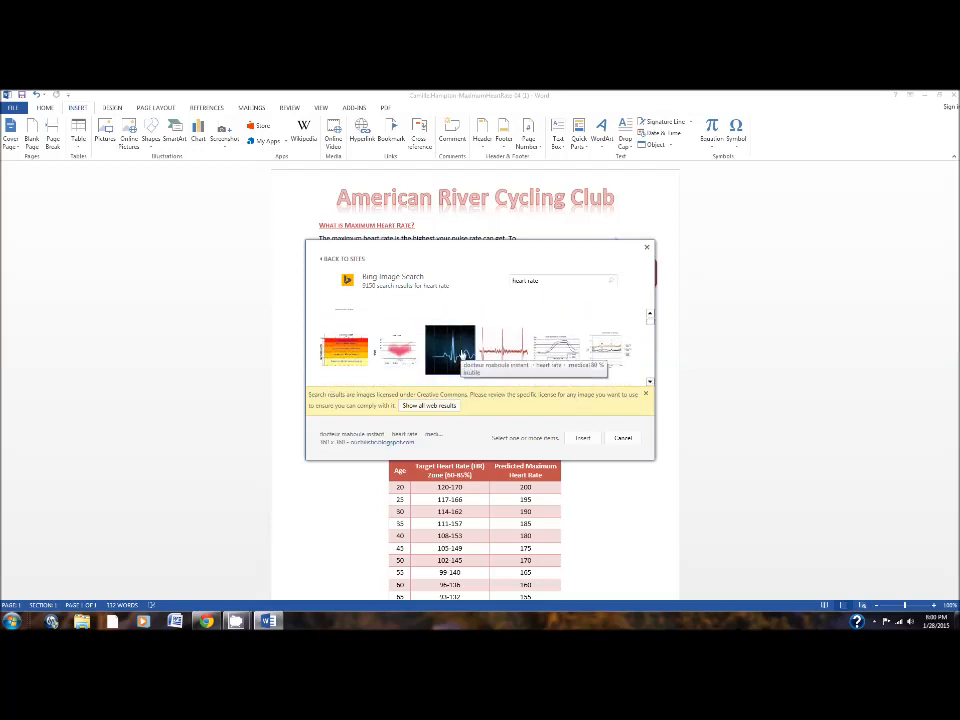
pyautogui.click(650, 383)
pyautogui.click(650, 383)
pyautogui.click(650, 383)
pyautogui.click(650, 383)
pyautogui.click(650, 383)
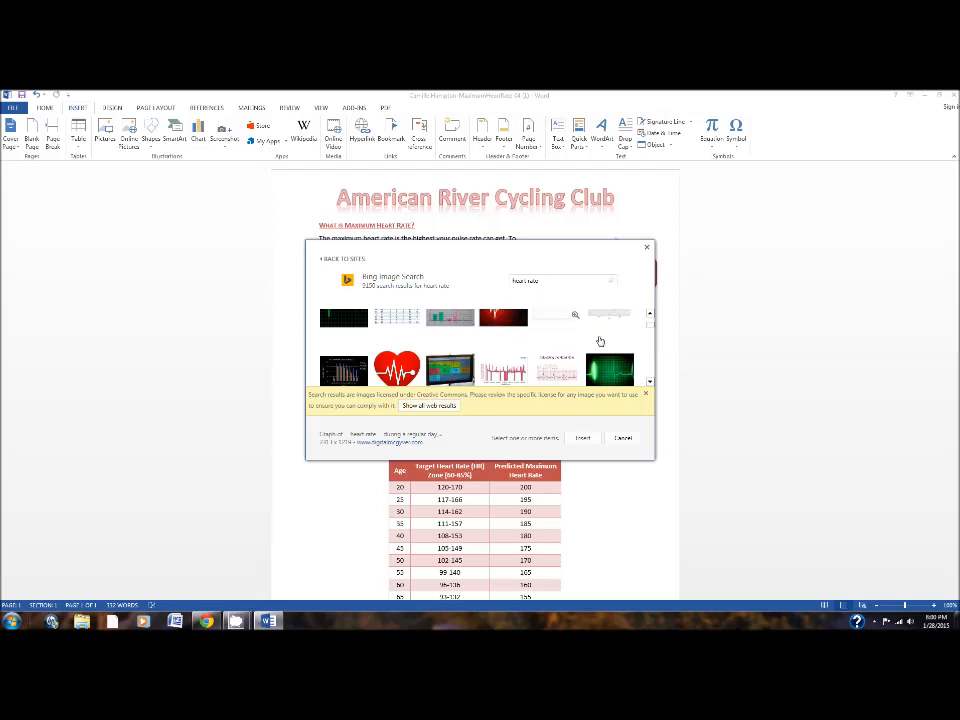
pyautogui.click(650, 383)
pyautogui.click(650, 383)
pyautogui.click(650, 383)
pyautogui.click(650, 383)
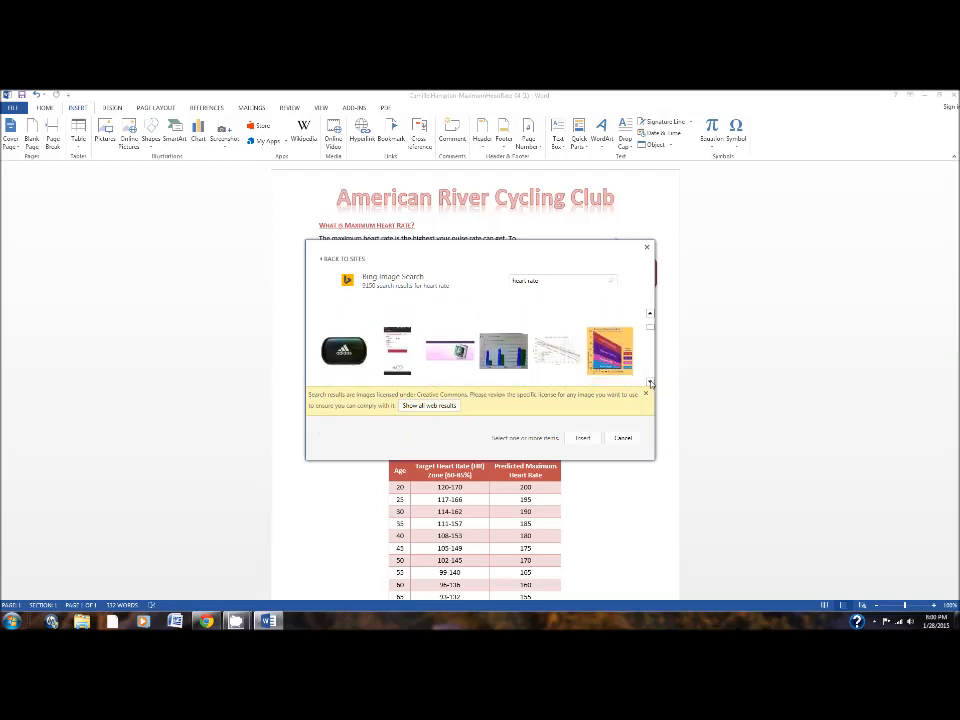
# Show all web results for "heart rate" and insert the picture of a red heart with a pulse line on a blue grid.
pyautogui.click(424, 405)
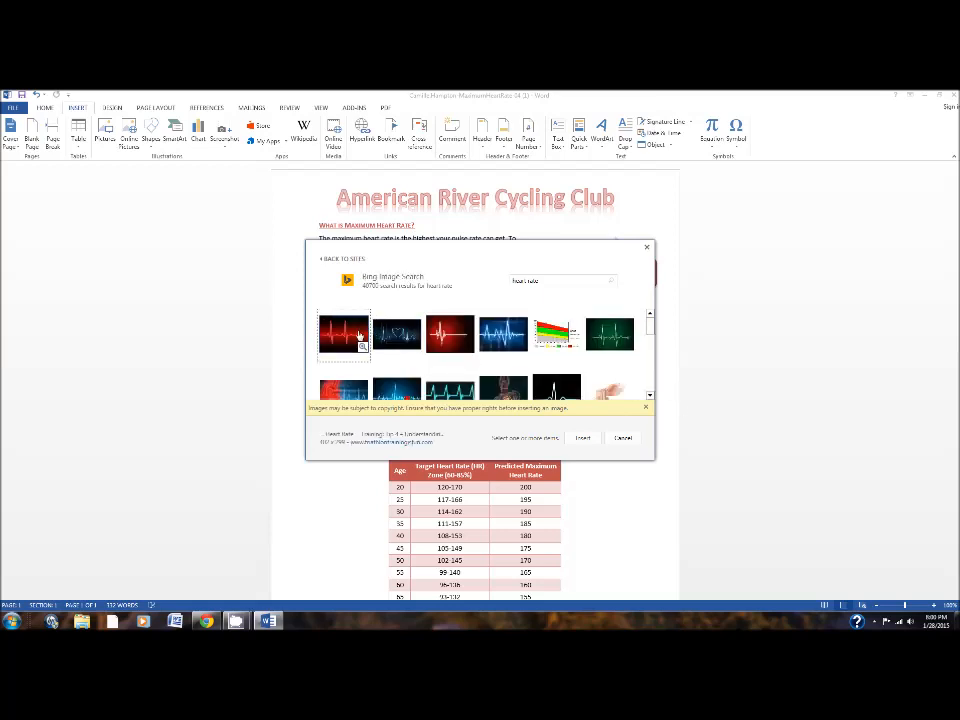
pyautogui.click(650, 396)
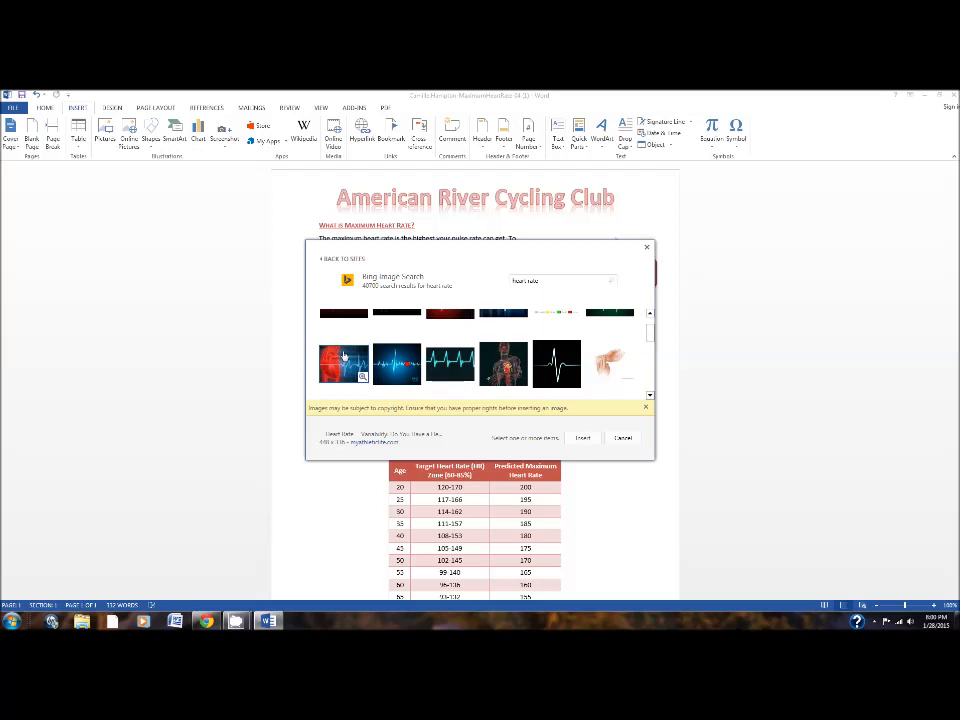
pyautogui.click(343, 355)
pyautogui.click(582, 437)
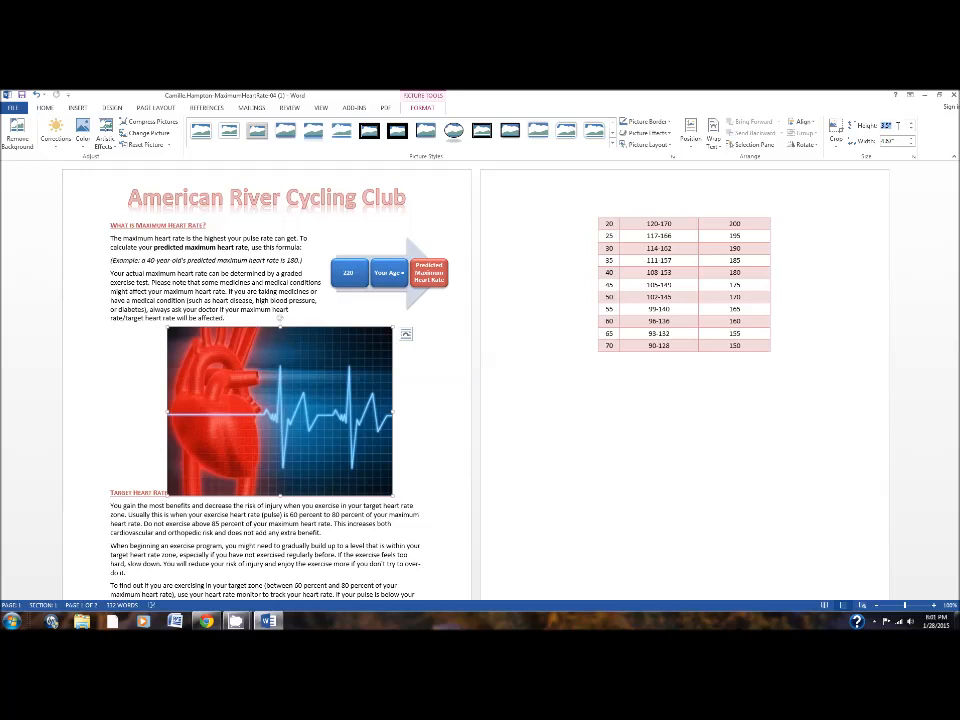
# Set the height of the inserted heart picture to 1 inch.
pyautogui.click(898, 125)
pyautogui.write('1')
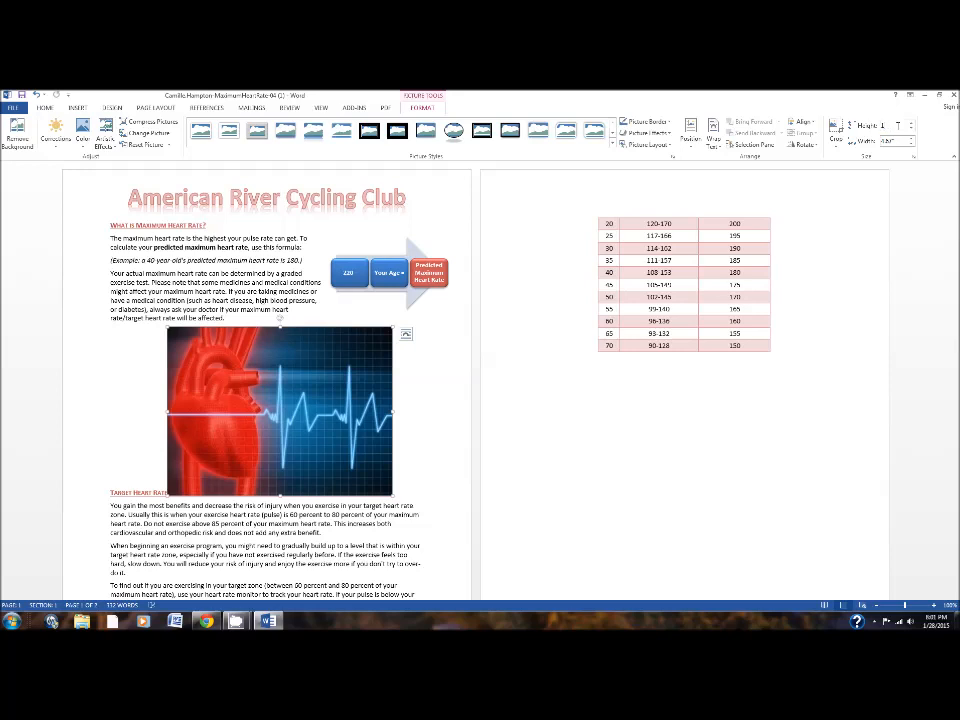